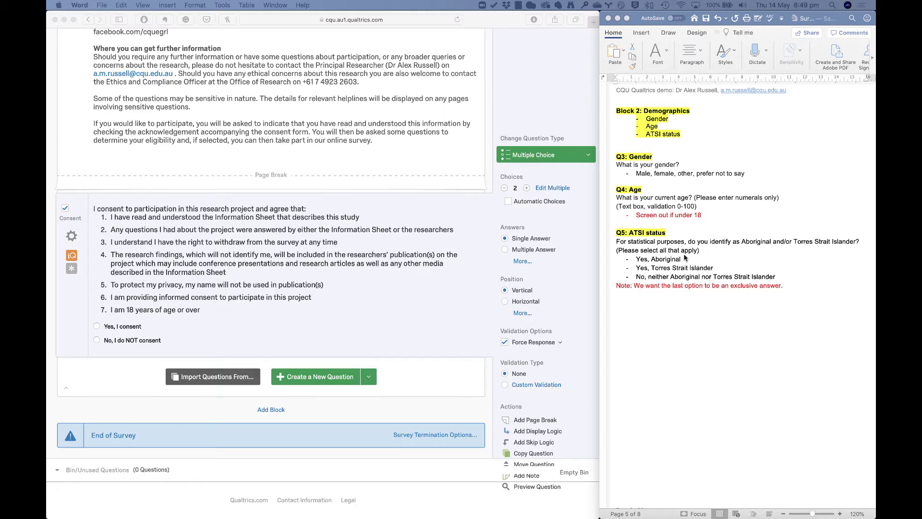
Add a new survey block below the consent block and name it "Demographics".
left_click(398, 403)
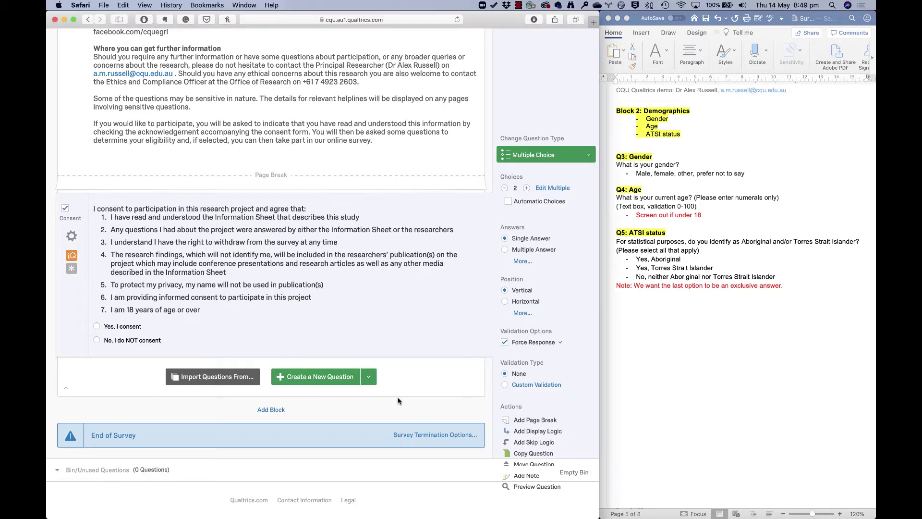
left_click(269, 411)
left_click(89, 435)
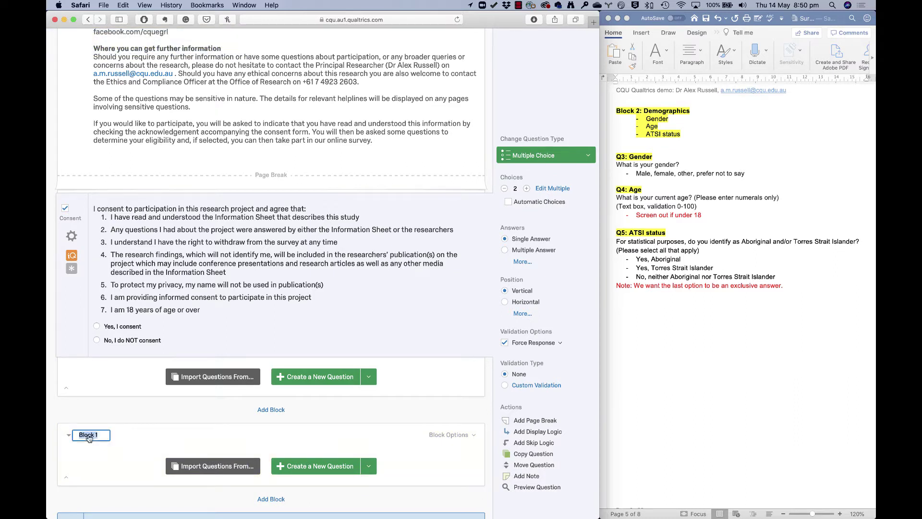
type("Demogrpahic")
key("BackSpace")
key("BackSpace")
key("BackSpace")
key("BackSpace")
key("BackSpace")
type("aphics")
left_click(138, 459)
Create a question in the Demographics block with the text "What is your gender?" and "(Please select one)" on a second line.
scroll(126, 450, "down", 3)
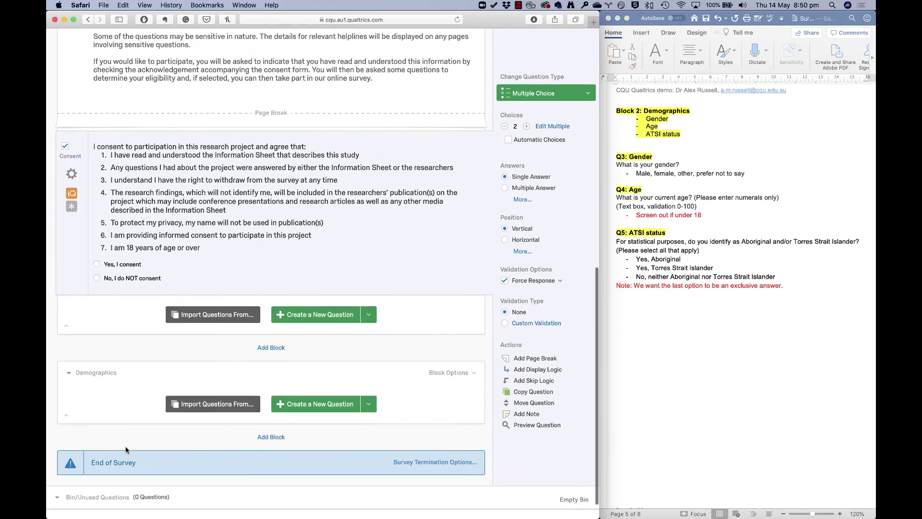
left_click(315, 406)
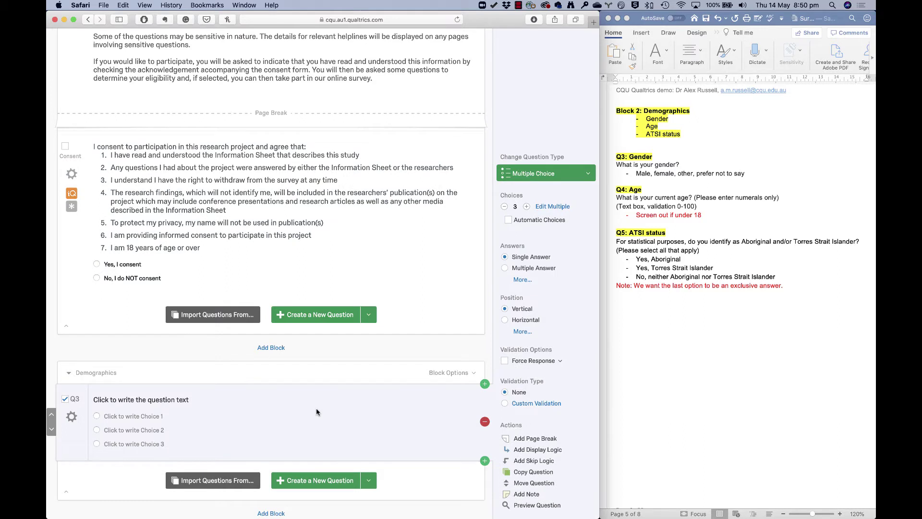
left_click(179, 400)
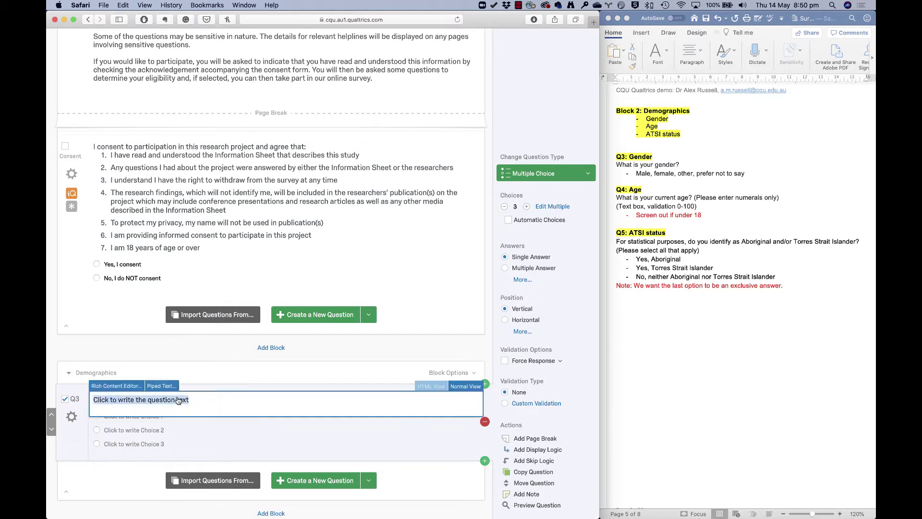
type("What is your gend")
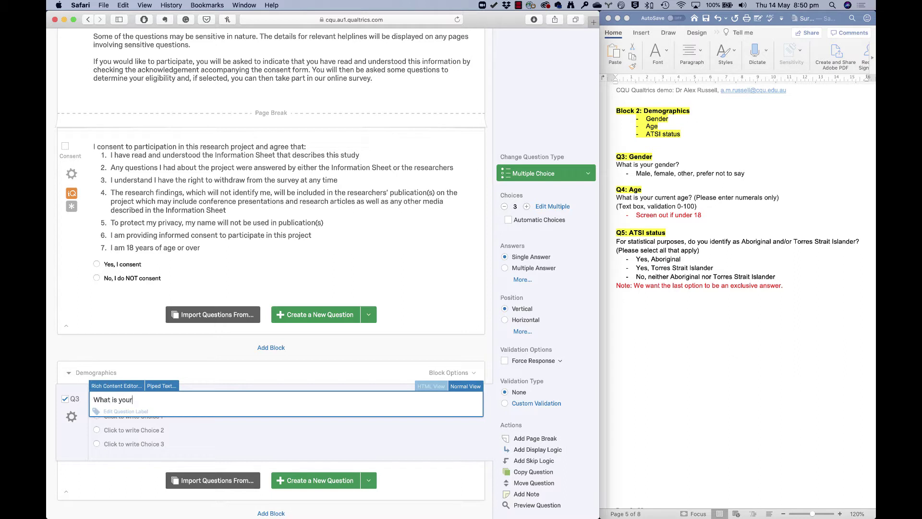
type("er?")
key("Return")
type("(Please slect")
key("BackSpace")
key("BackSpace")
key("BackSpace")
key("BackSpace")
type("elect one)")
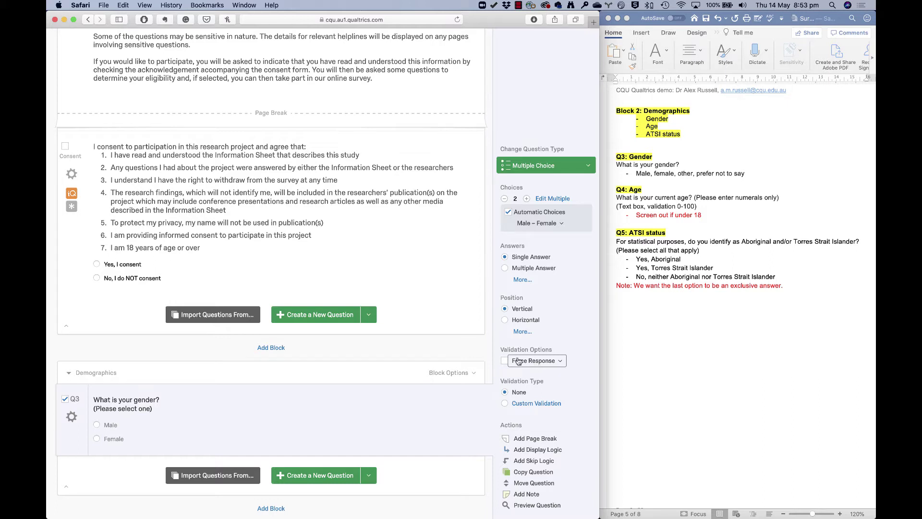
Force a response to the gender question and add the choices "A gender other than male or female" and "Prefer not to say" after Female.
left_click(504, 362)
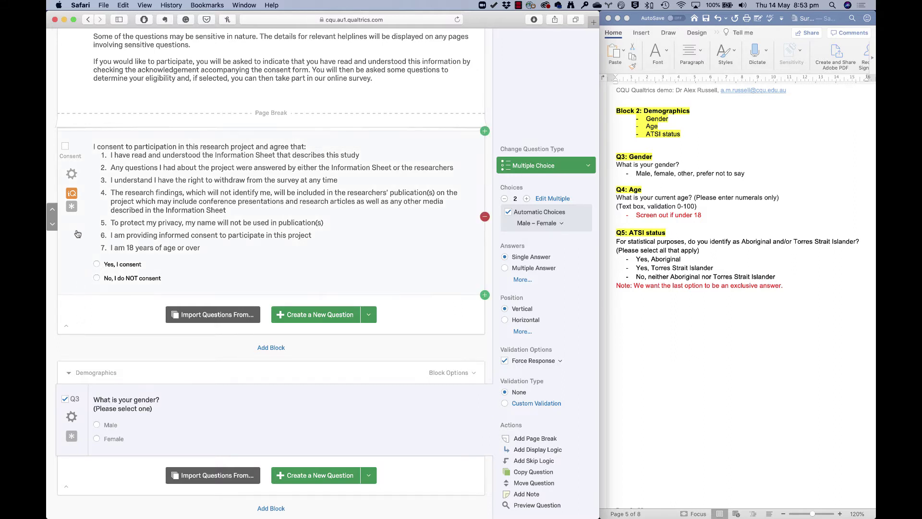
left_click(126, 439)
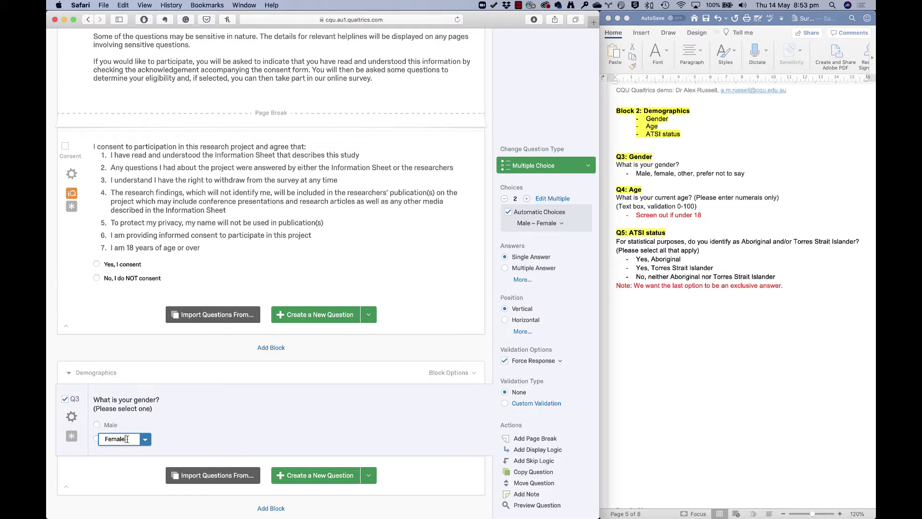
key("Return")
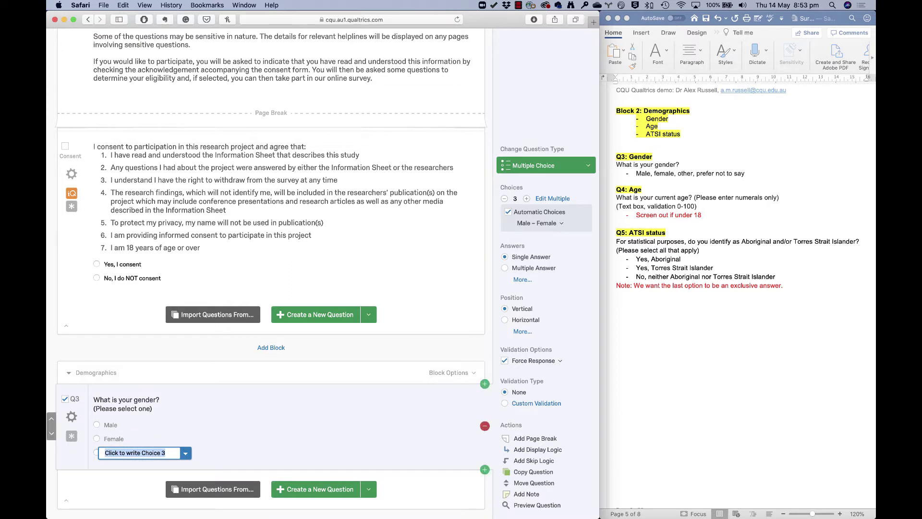
type("A gender othe")
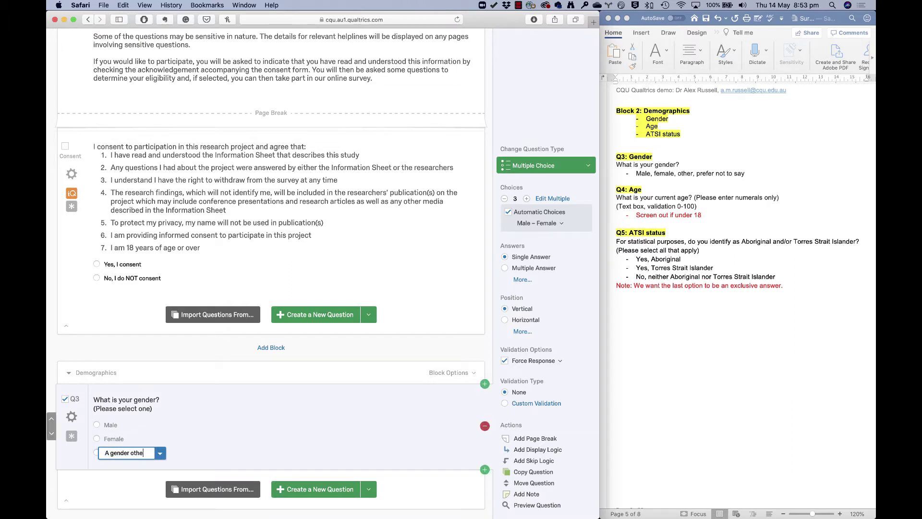
type("r than male or female")
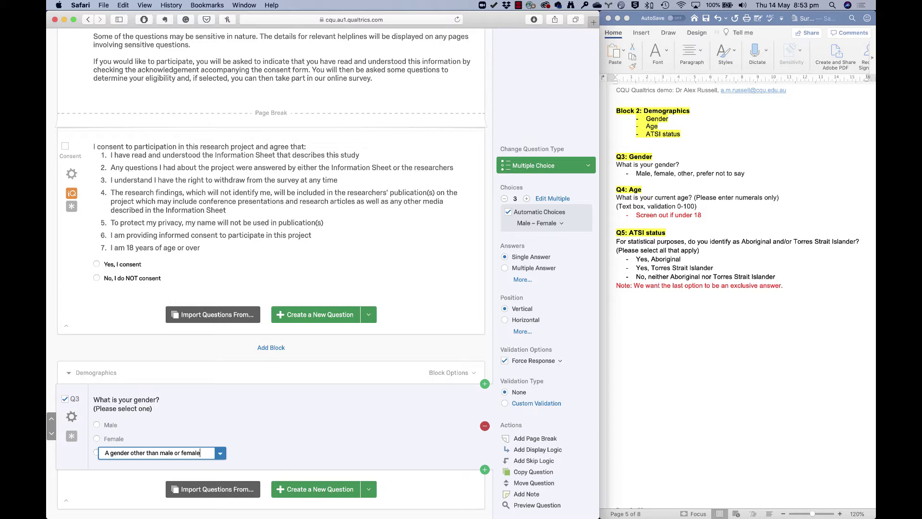
key("Return")
type("Prefer no")
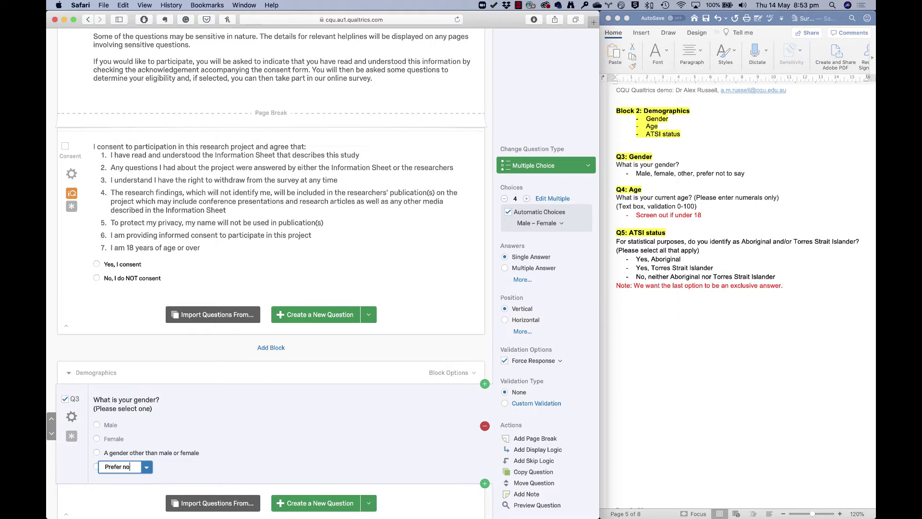
type("t to say")
left_click(263, 451)
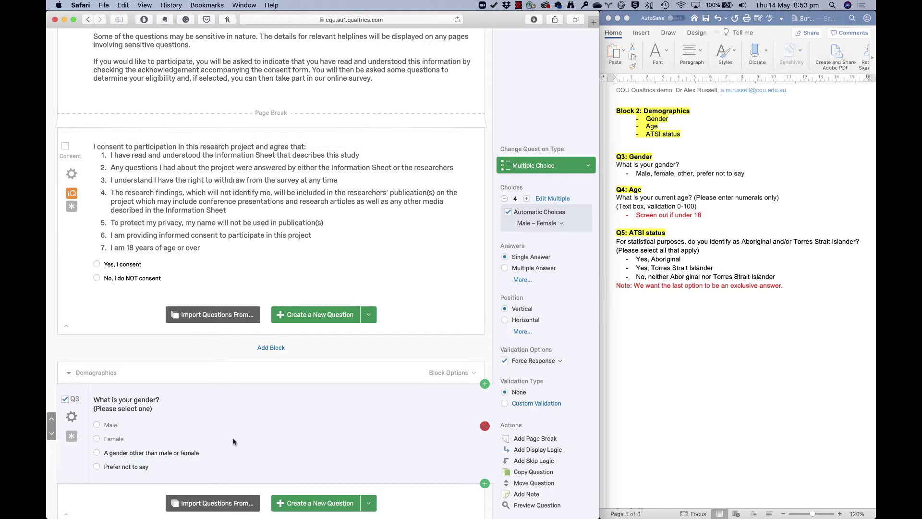
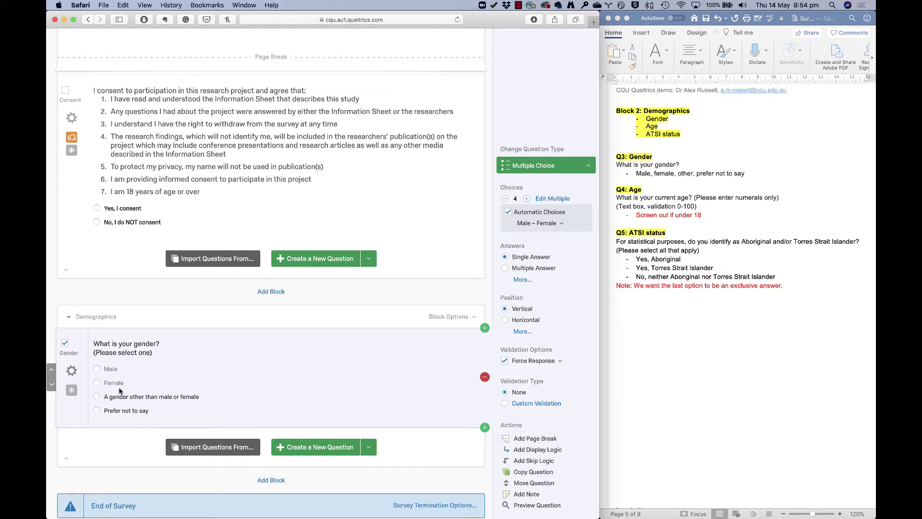
Enable both Recode Values and Variable Naming for the gender question's choices.
left_click(71, 371)
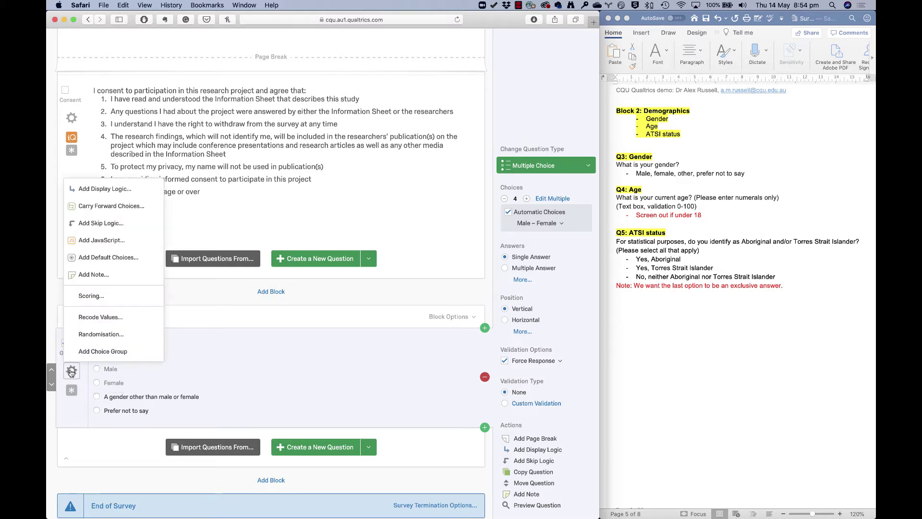
left_click(129, 318)
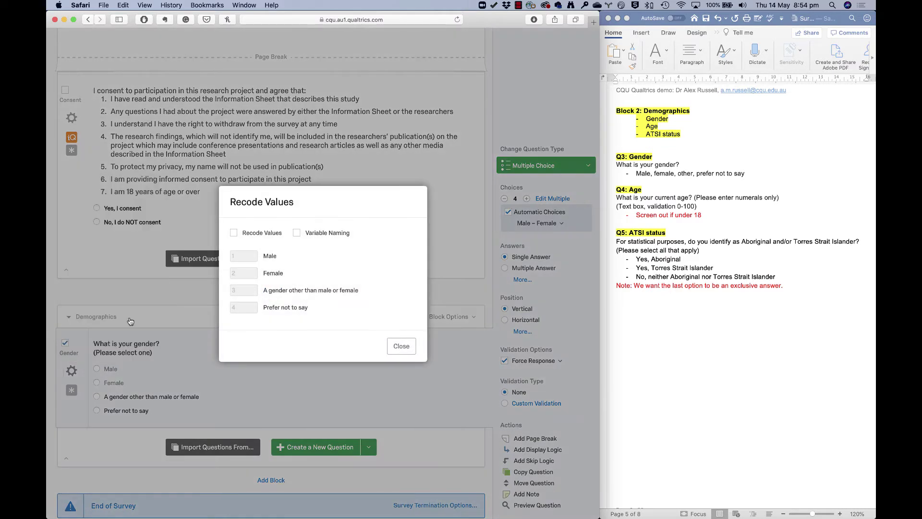
left_click(242, 235)
left_click(297, 234)
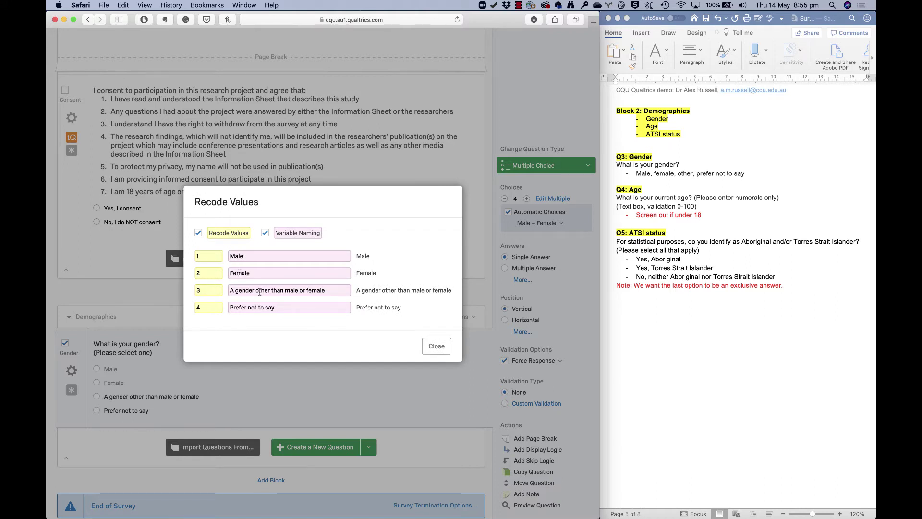
Recode the gender choices: "Prefer not to say" as 99, Female as 0 and "A gender other than male or female" as 2.
left_click(207, 308)
type("99")
left_click(203, 256)
left_click(203, 272)
key("BackSpace")
type("0")
left_click(199, 291)
key("BackSpace")
type("2")
left_click(432, 345)
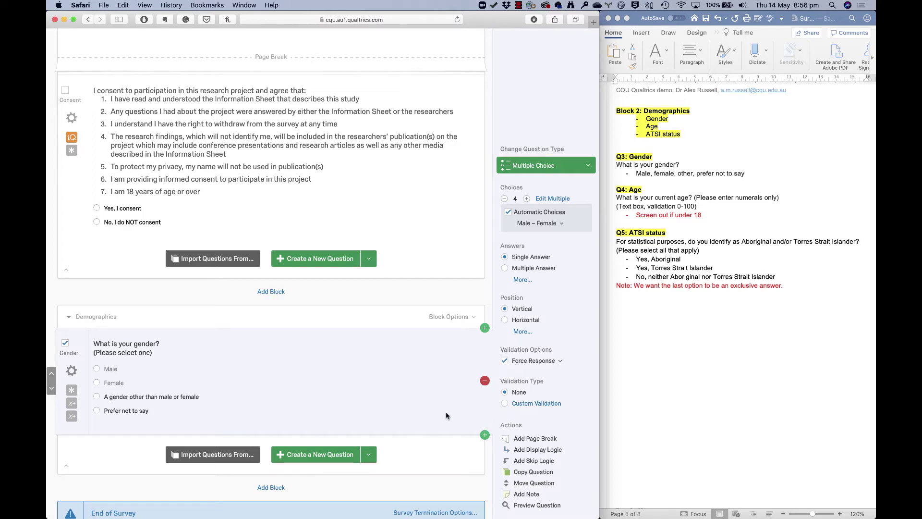
Add a question below the gender question with the text "What is your current age? (Please enter numerals only)".
scroll(446, 416, "down", 2)
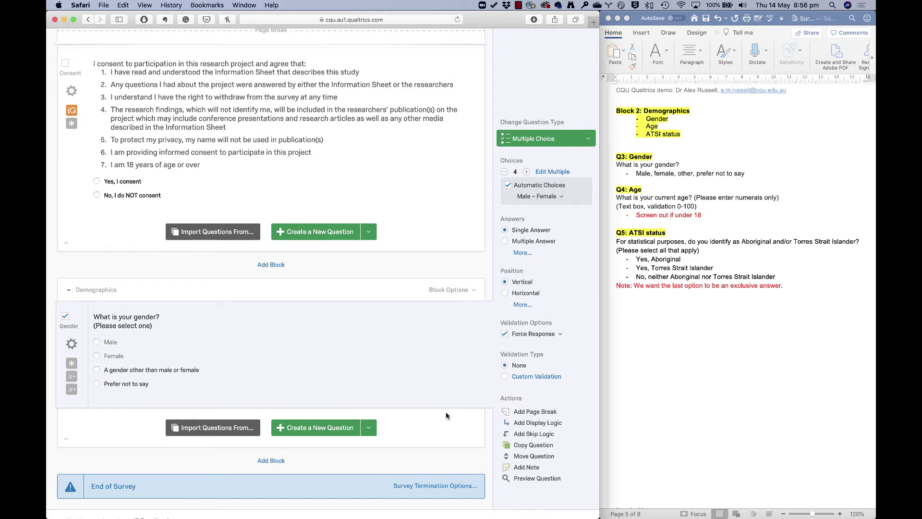
left_click(485, 409)
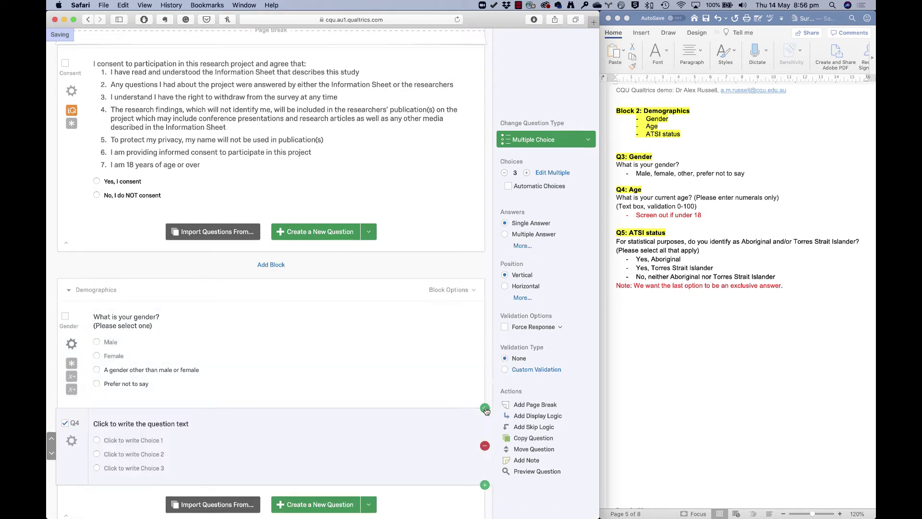
left_click(126, 427)
type("What is ")
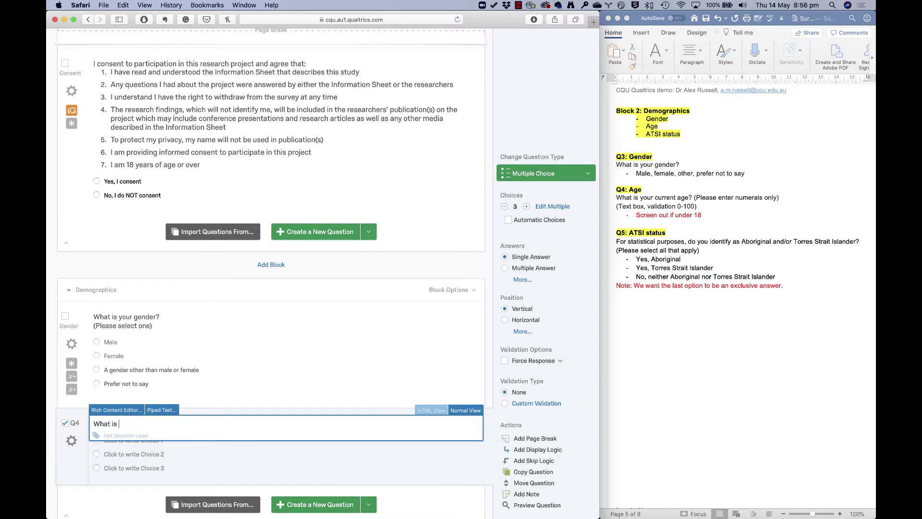
type("your current age? (Please enter nu")
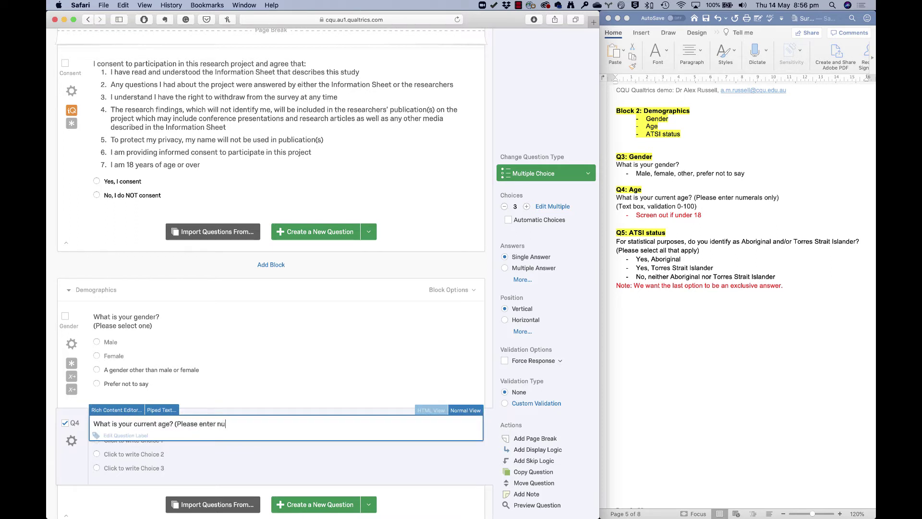
type("merals only)")
left_click(238, 463)
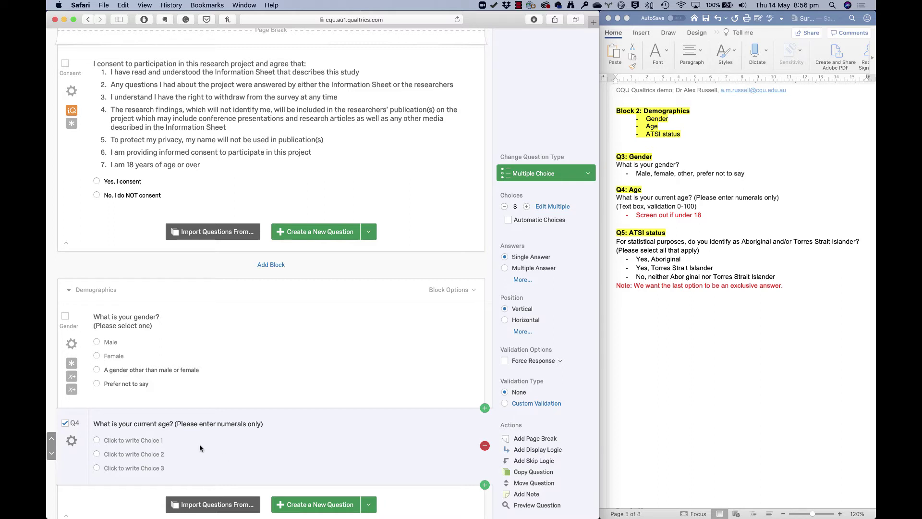
Rename the current-age question's label from its default number to "Age".
left_click(76, 424)
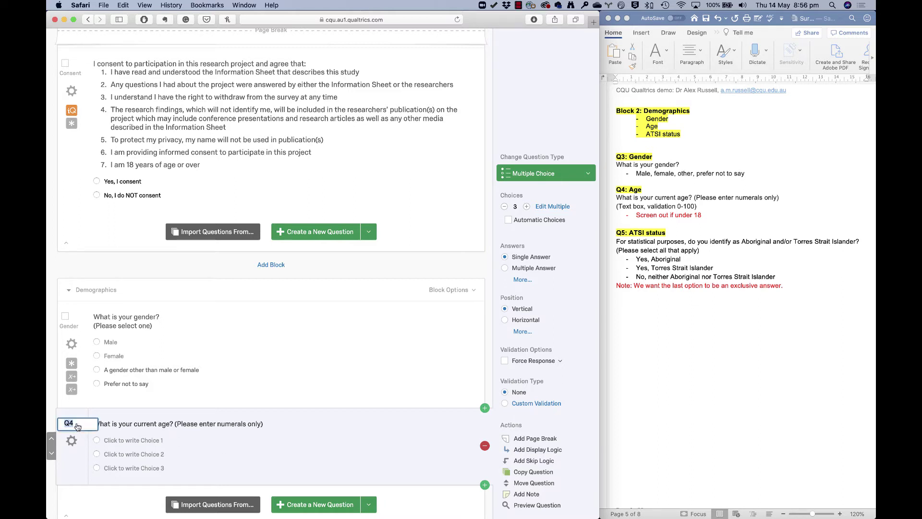
type("Age")
key("Return")
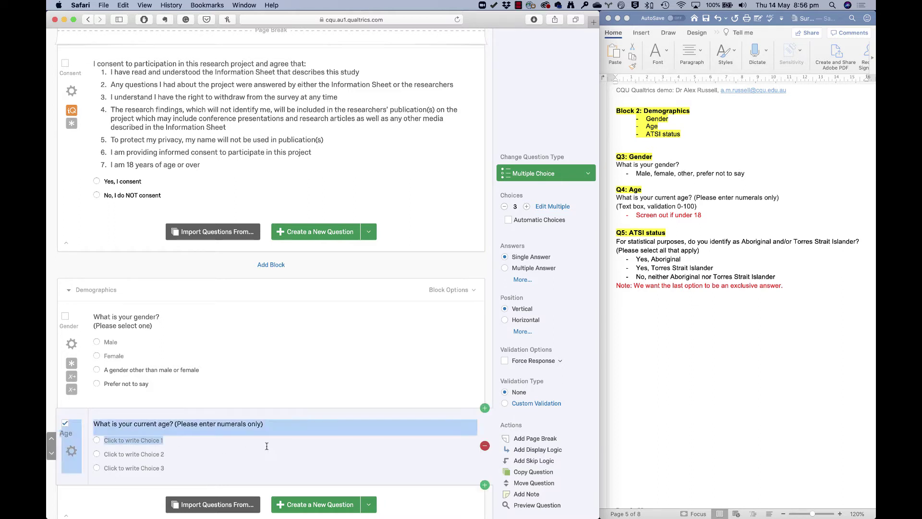
left_click(205, 449)
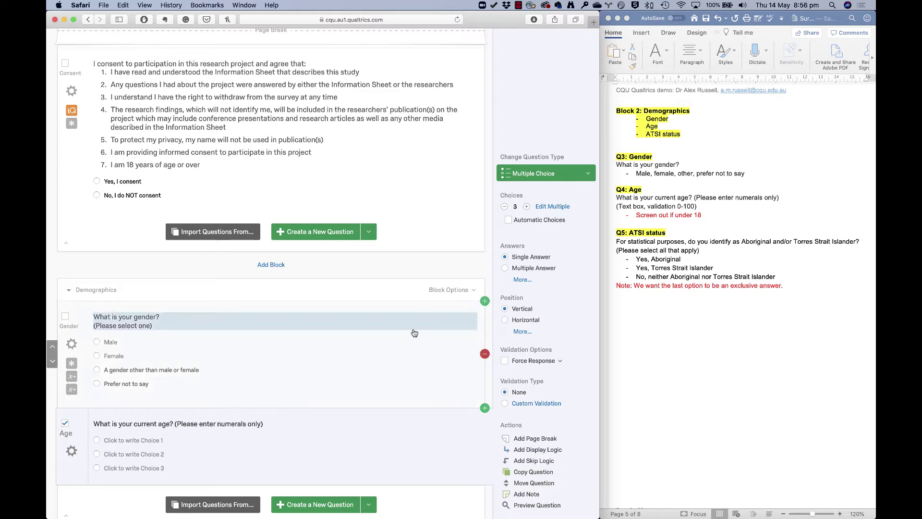
Change the Age question's type to a single-line Text Entry.
left_click(591, 174)
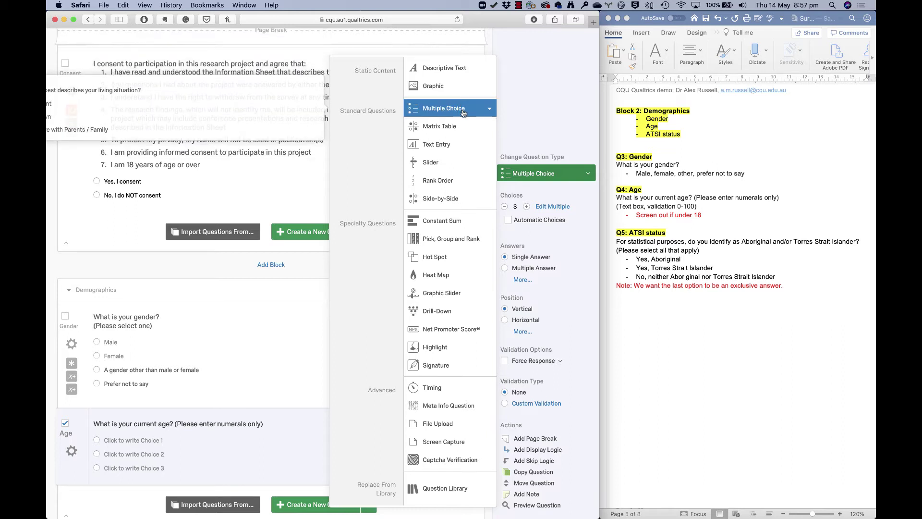
left_click(490, 111)
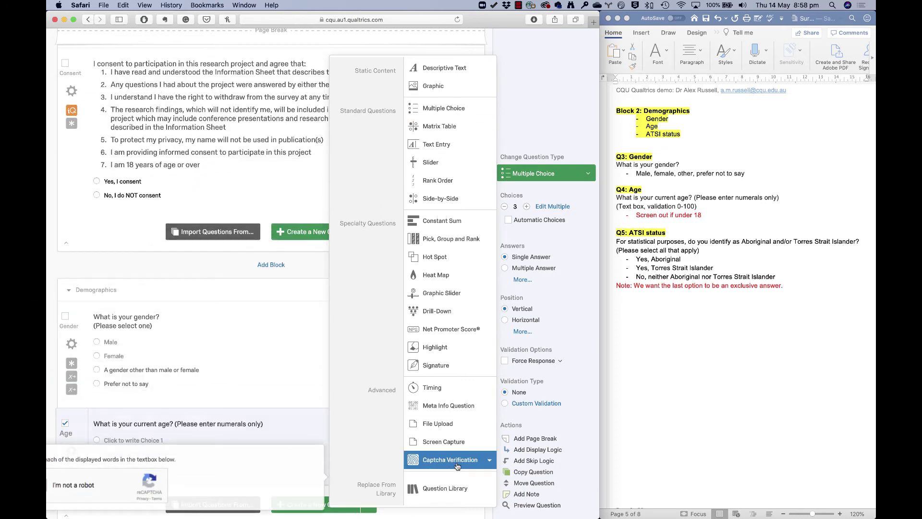
left_click(489, 146)
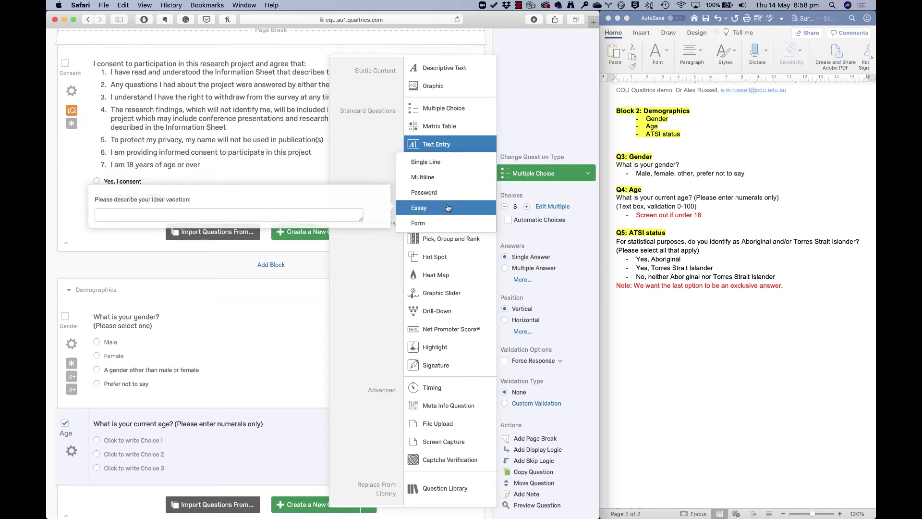
left_click(435, 165)
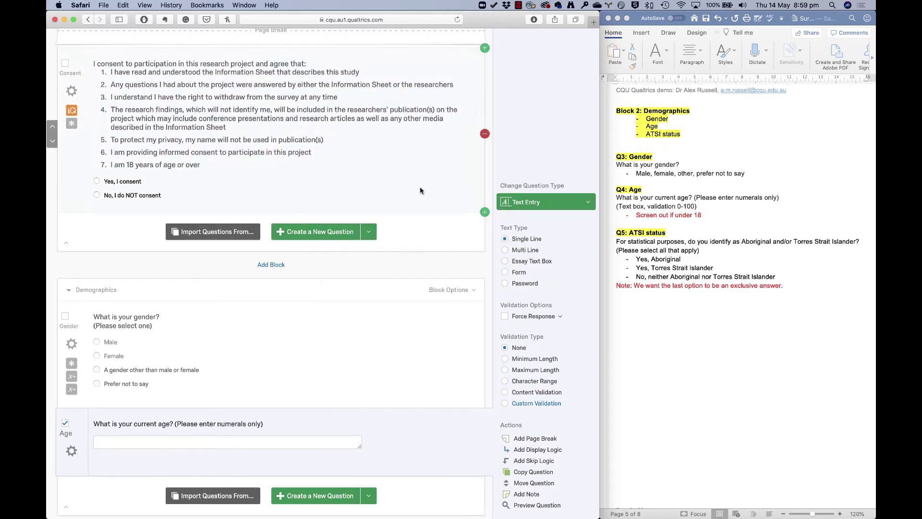
Force a response to the Age question and restrict its answer to Number with content validation.
scroll(349, 435, "down", 3)
scroll(350, 434, "down", 2)
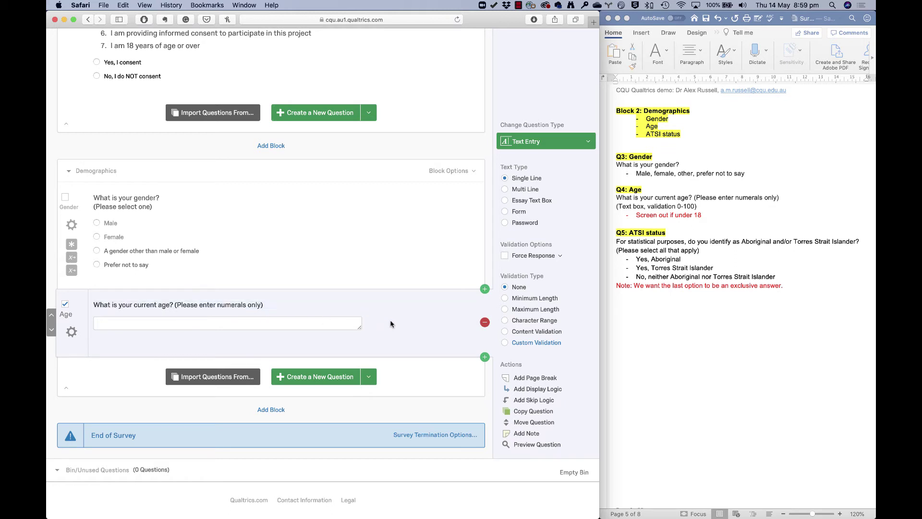
left_click(503, 255)
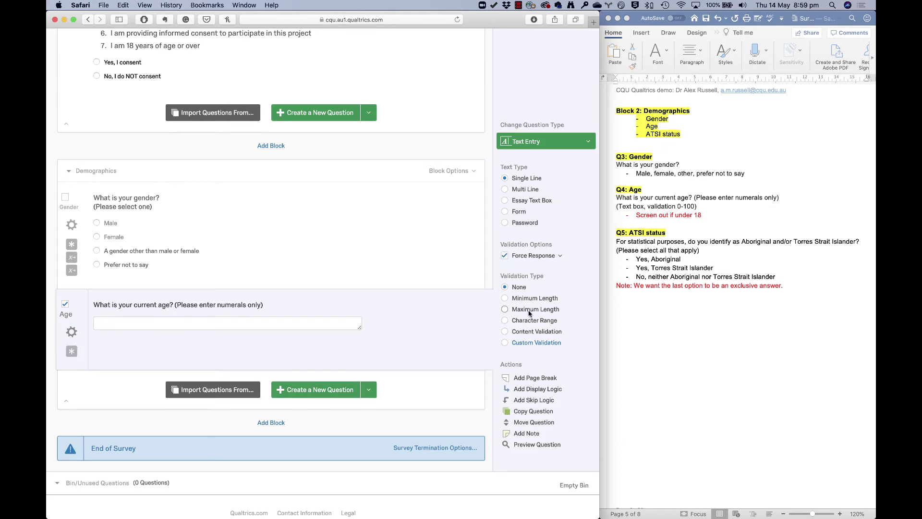
left_click(505, 332)
scroll(514, 365, "down", 2)
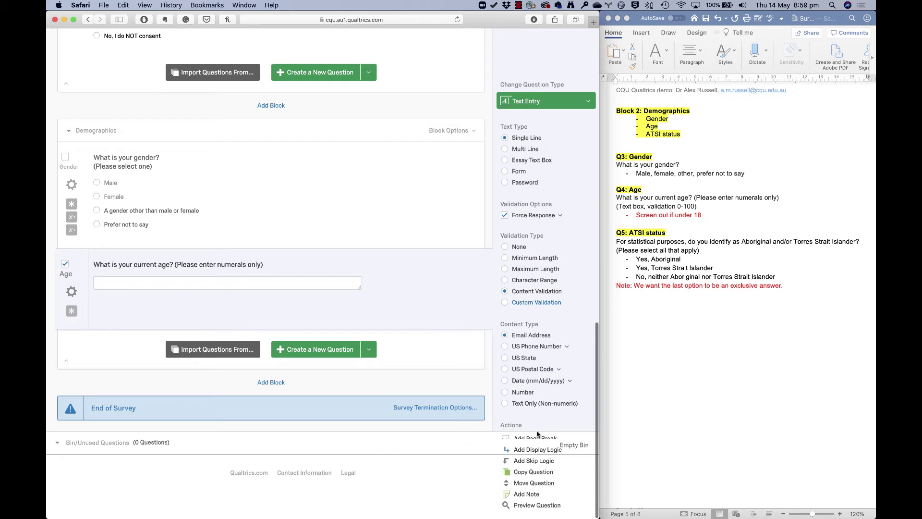
mouse_move(433, 282)
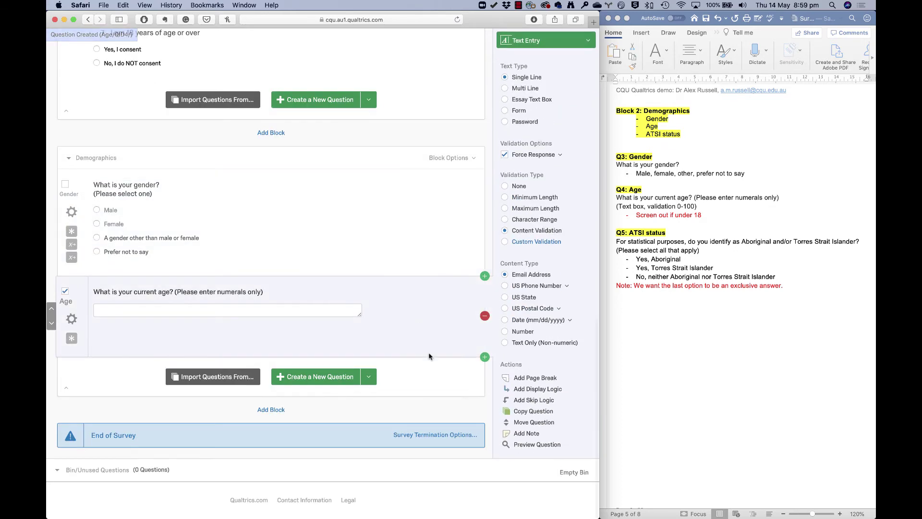
left_click(505, 332)
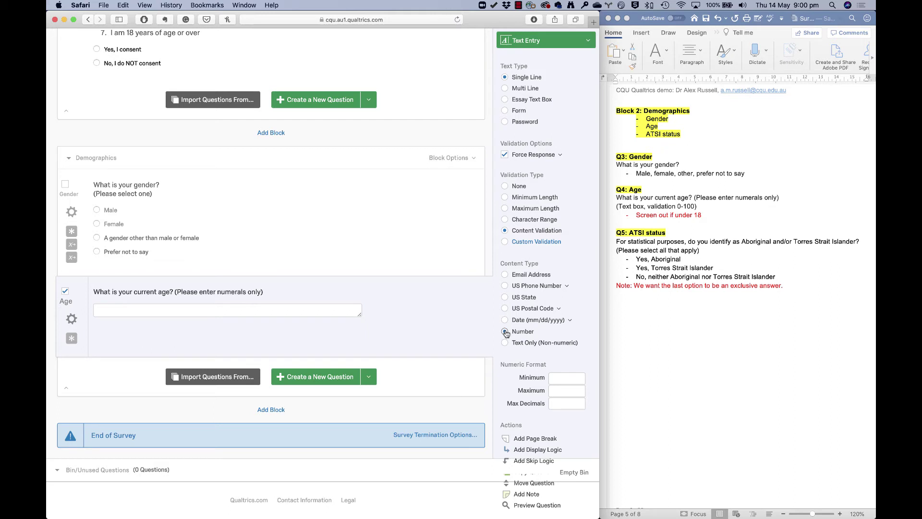
Set the Age question's numeric format to minimum 0, maximum 100 and 0 max decimals.
left_click(564, 377)
type("0")
left_click(567, 390)
type("100")
left_click(564, 404)
type("0")
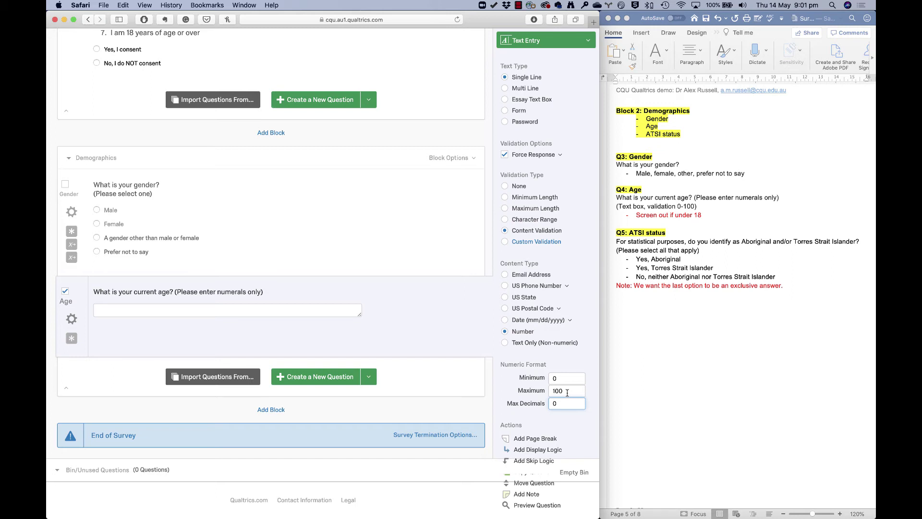
left_click(444, 336)
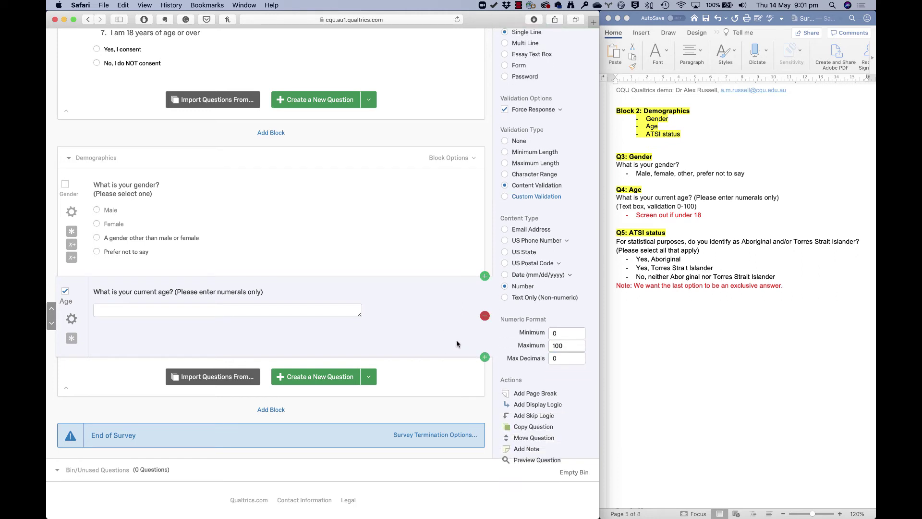
Add a new question below the Age question and label it "ATSI".
left_click(484, 358)
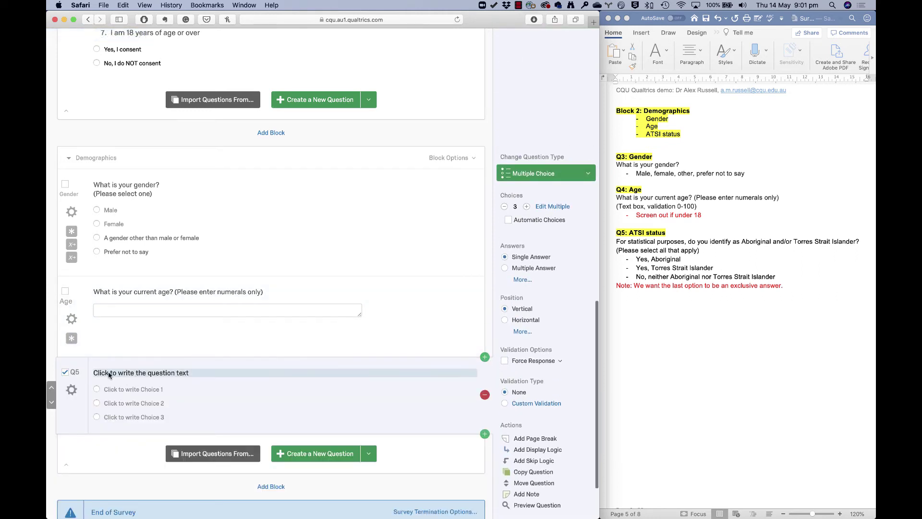
left_click(69, 373)
type("AT")
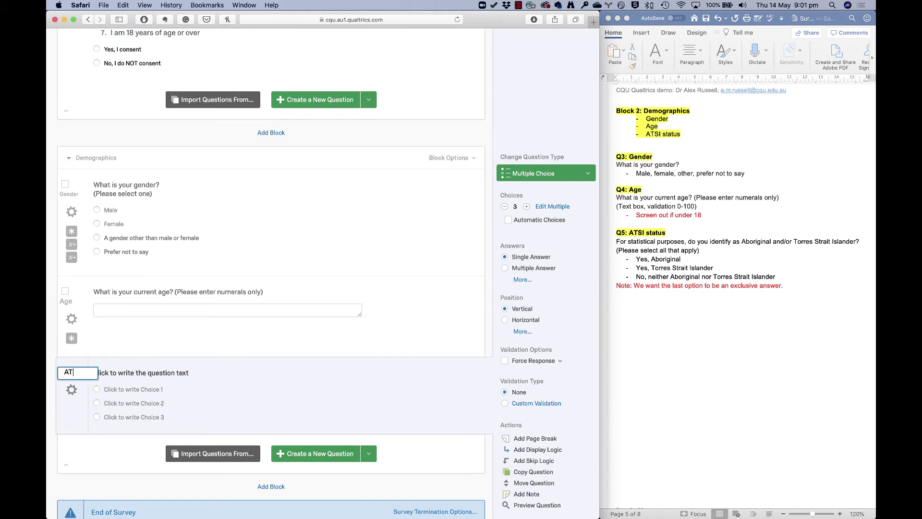
type("SI")
key("Return")
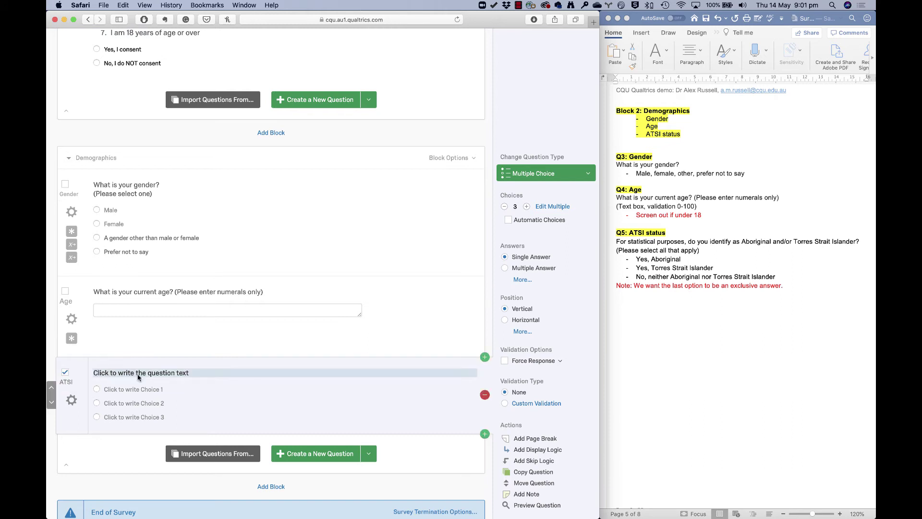
Write the ATSI question as "For statistical purposes, do you identify as Aboriginal and/or Torres Strait Islander?" and, on a new line, "(Please select all that apply)".
left_click(138, 373)
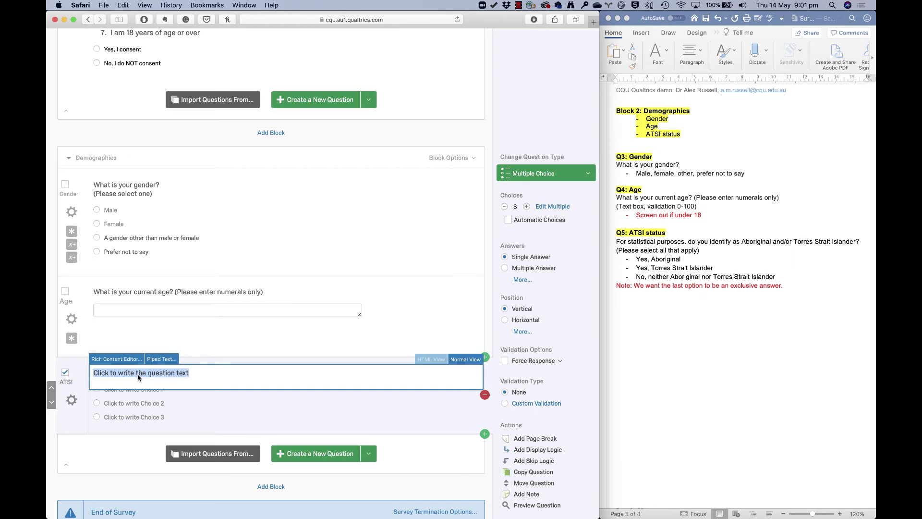
type("For statistica")
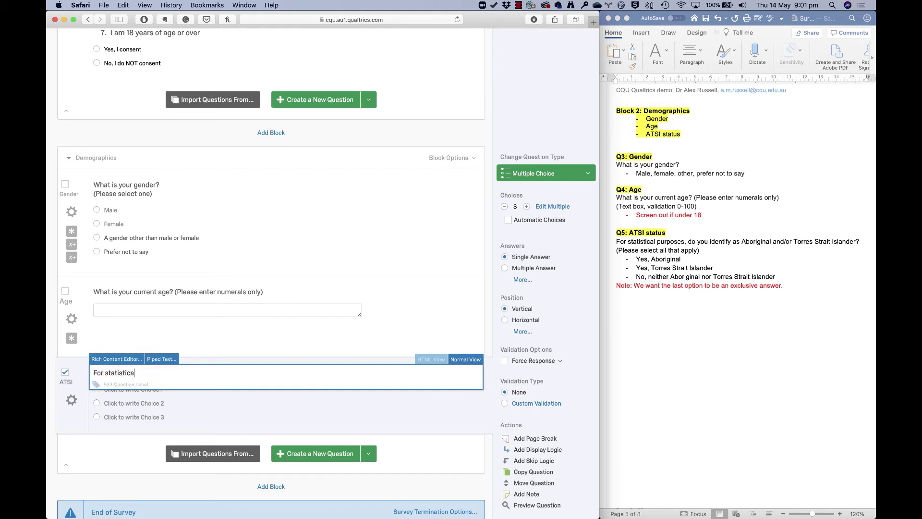
type("l pupos")
key("BackSpace")
key("BackSpace")
key("BackSpace")
type("rposes,")
type("do you identify as Aboriginal ")
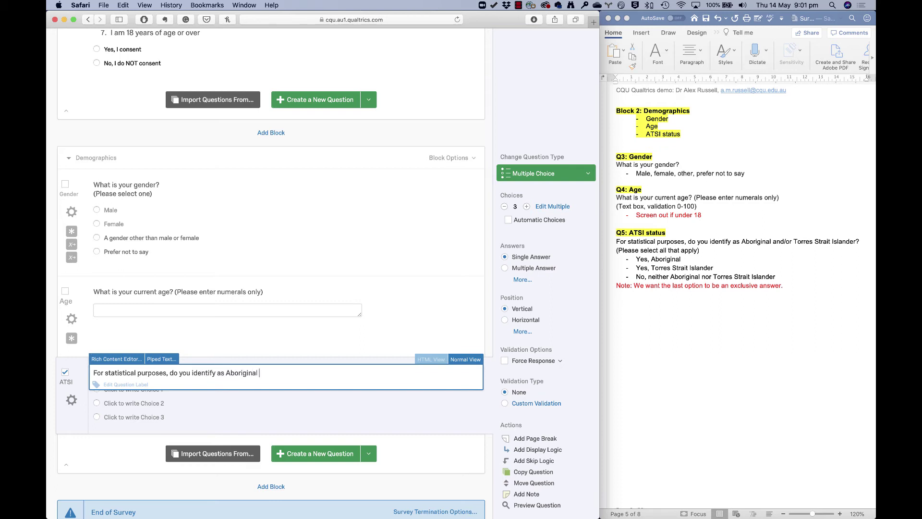
type("and/or Torres Strait Islander")
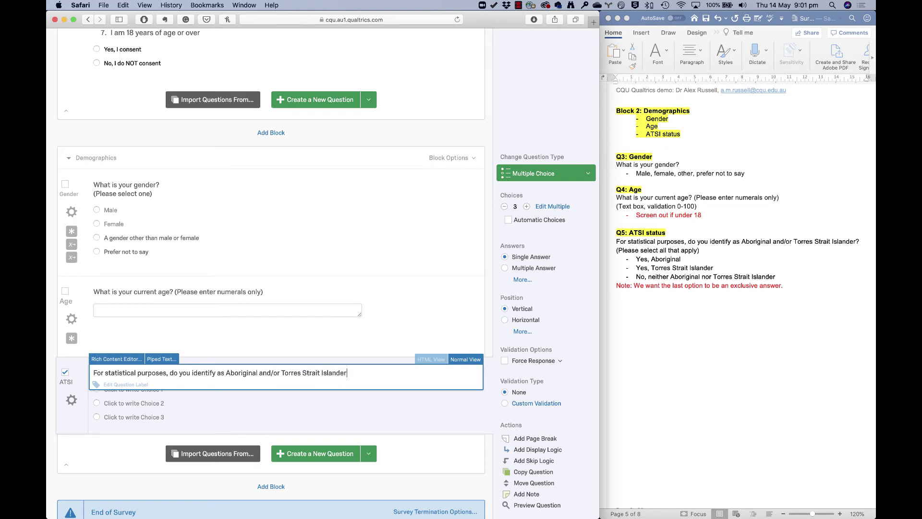
type("?")
key("Return")
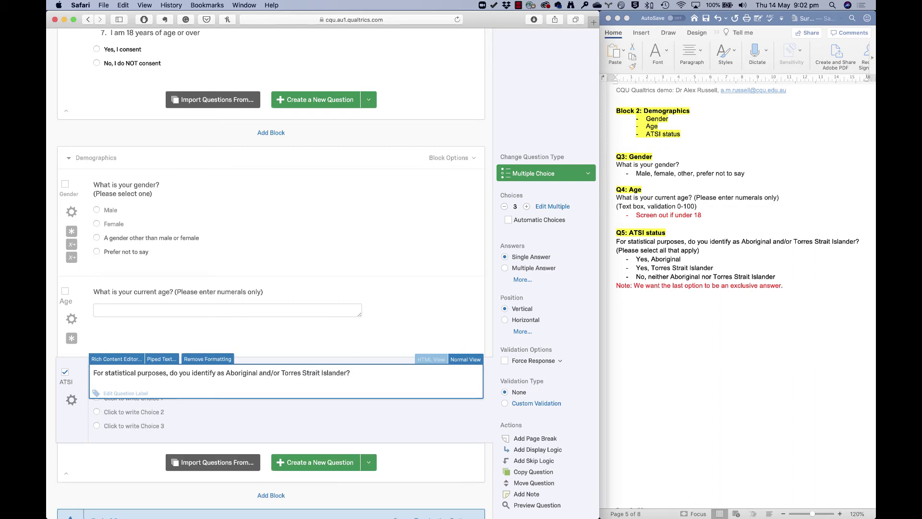
type("(Please select all that apply)")
left_click(240, 427)
Enter "Yes, Aboriginal" and "Yes, Torres Strait Islander" as the first two ATSI choices and allow multiple answers.
left_click(156, 398)
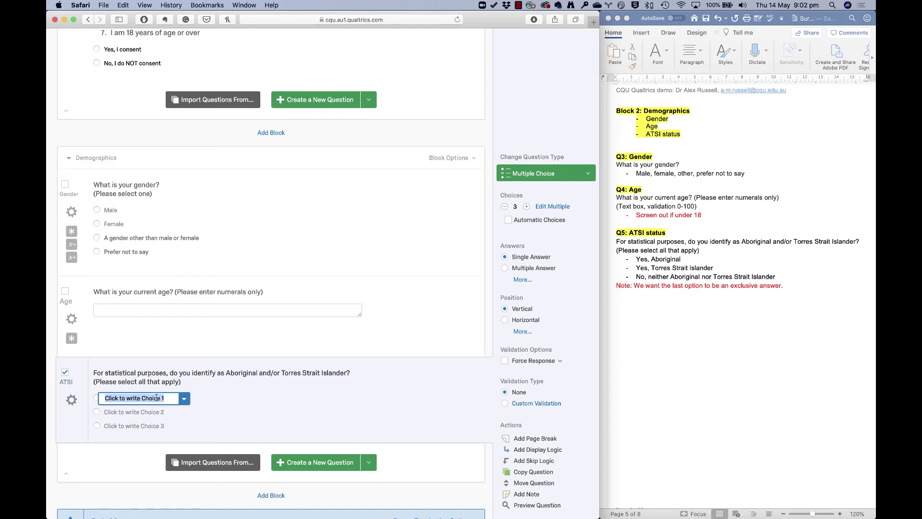
type("Yes, Aborigin")
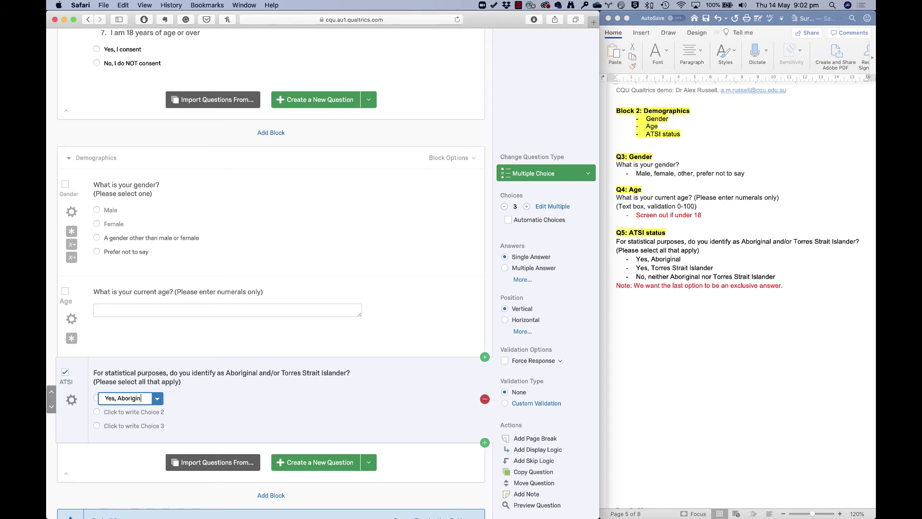
type("al")
key("Return")
type("Yes, ")
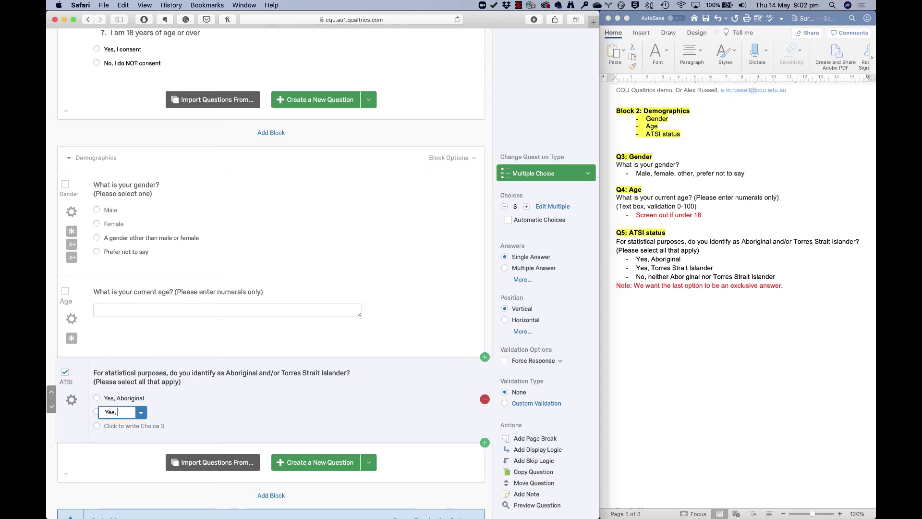
type("Torres Strait ")
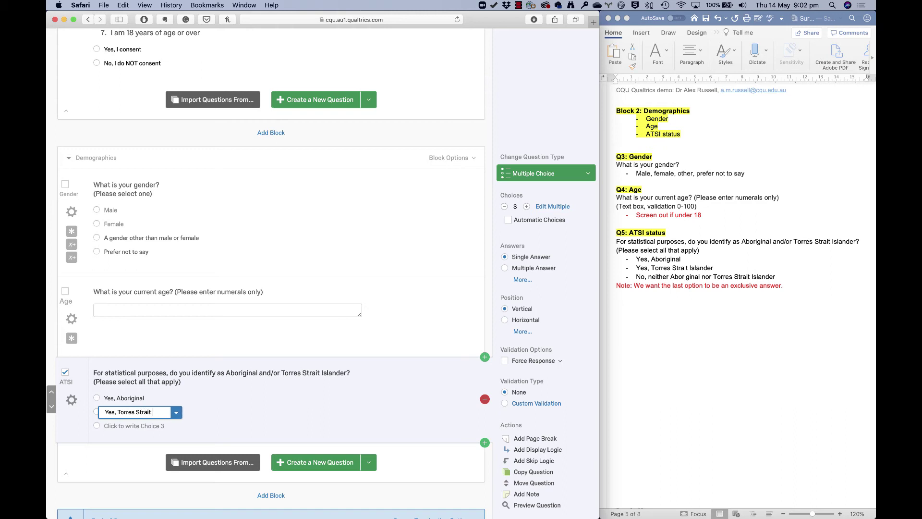
type("Islander")
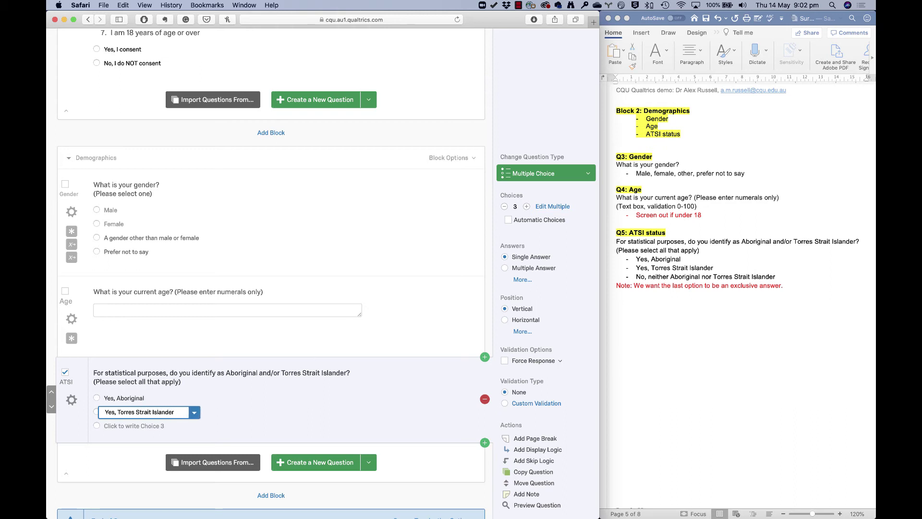
left_click(505, 269)
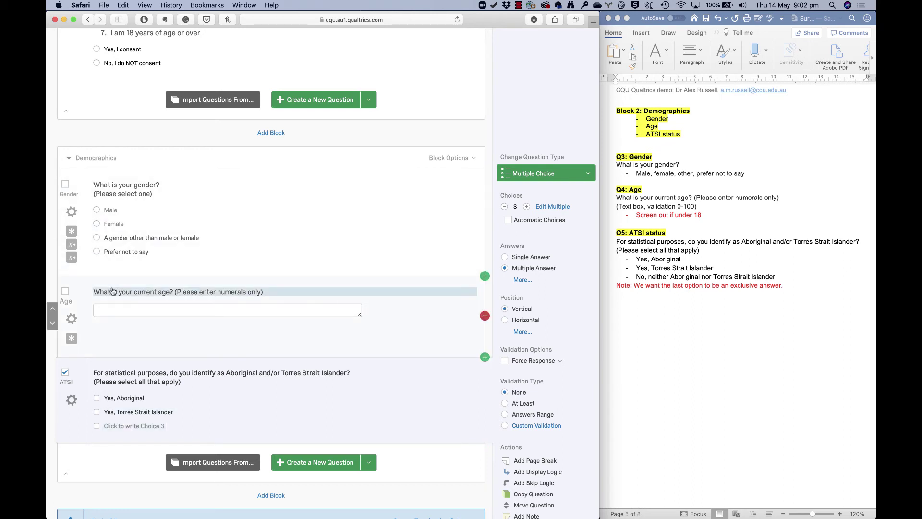
Try to word the third ATSI choice as "No, neither Aboriginal nor Torres Strait Islander".
left_click(102, 424)
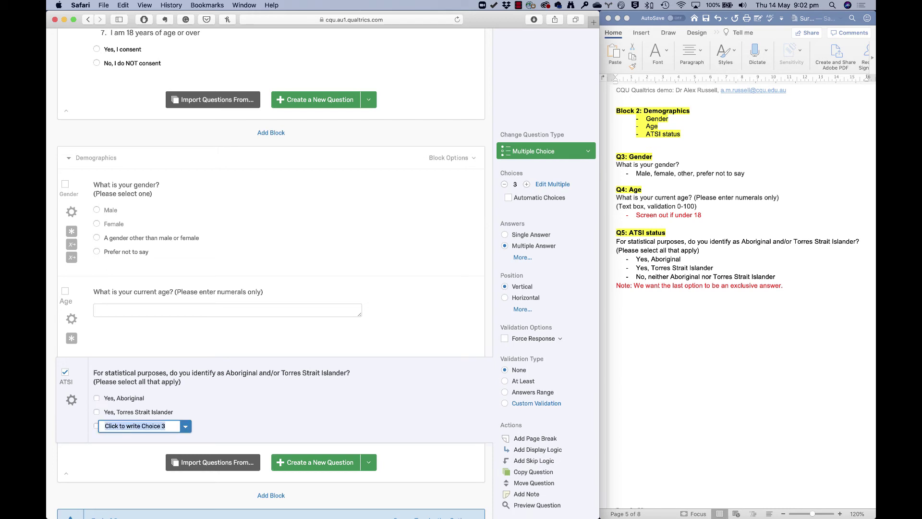
type("No, neither Aborig")
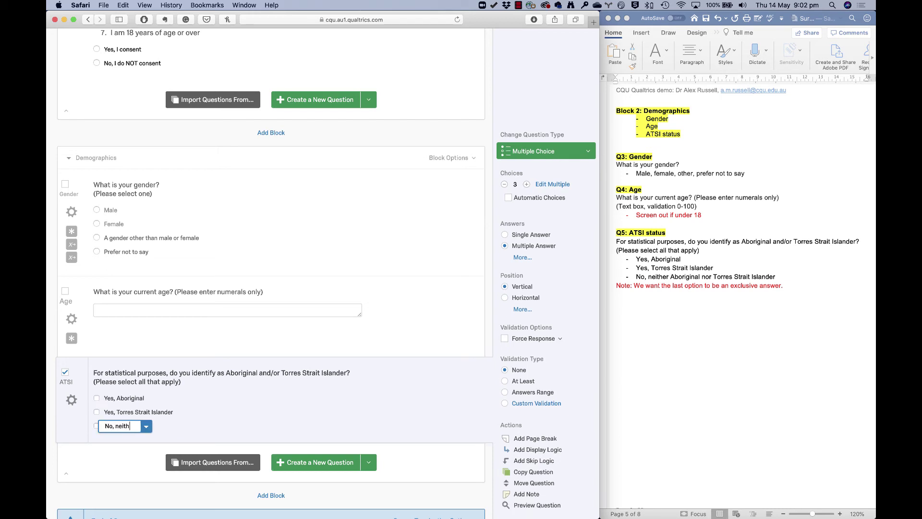
type("nor")
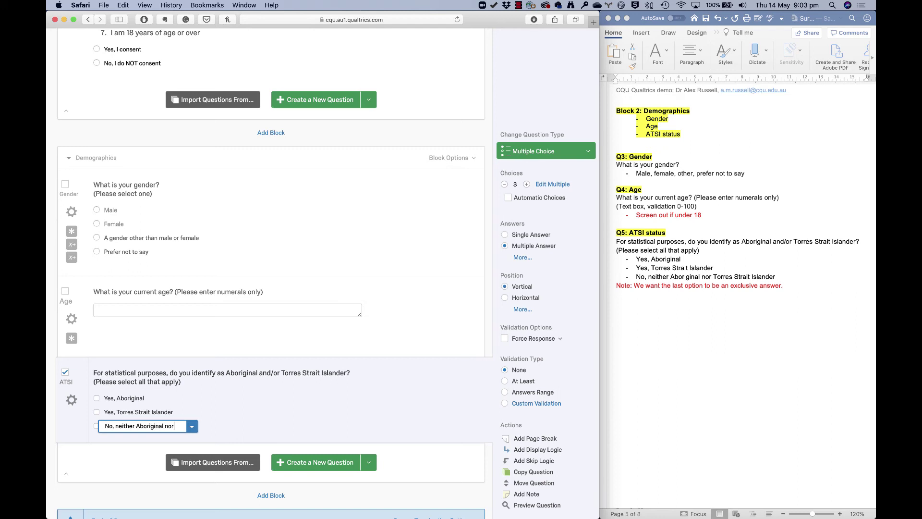
type(" Torres Strait Islander")
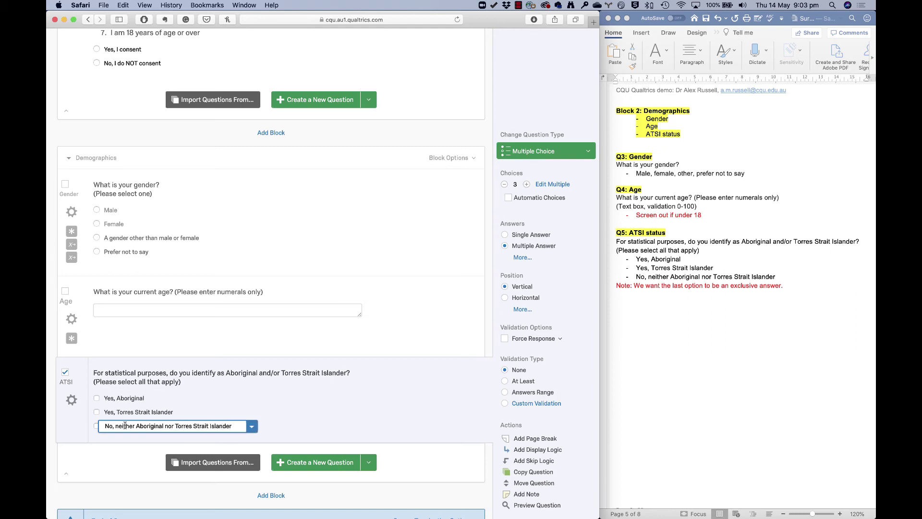
left_click(334, 425)
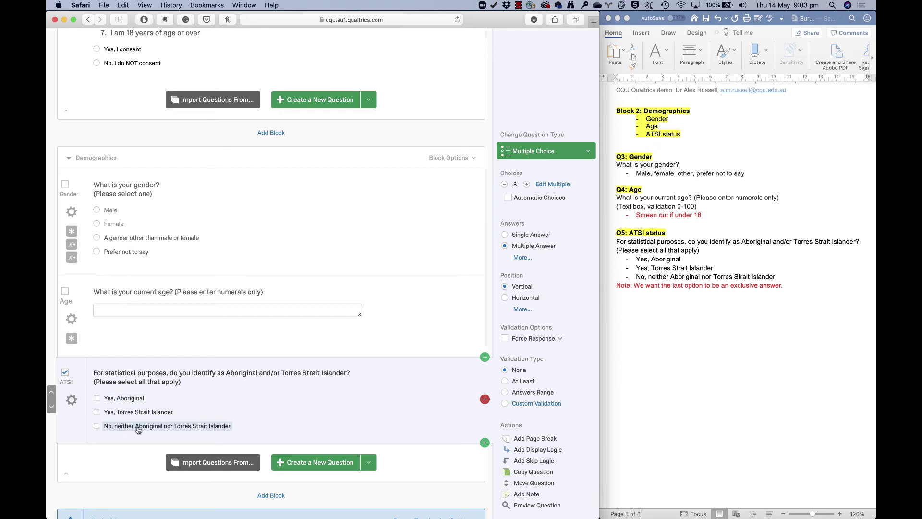
Make the third choice of the ATSI question an exclusive answer.
left_click(189, 429)
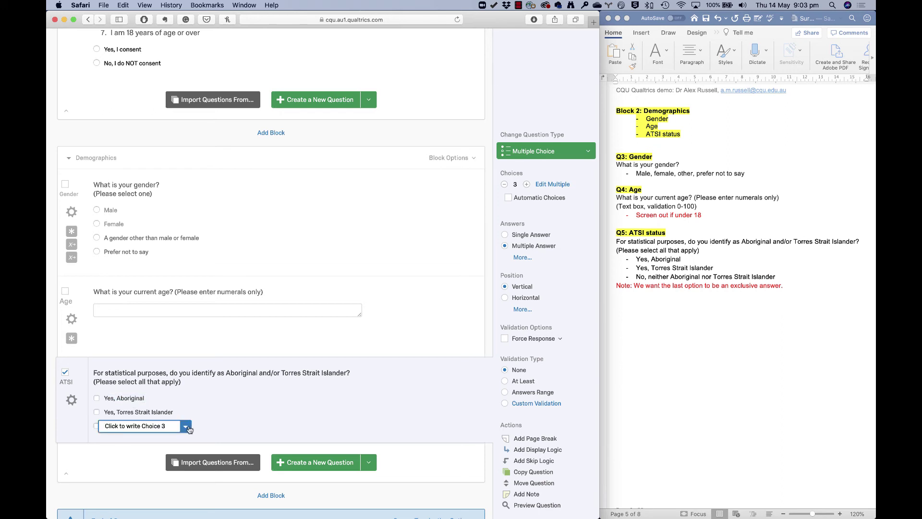
left_click(185, 429)
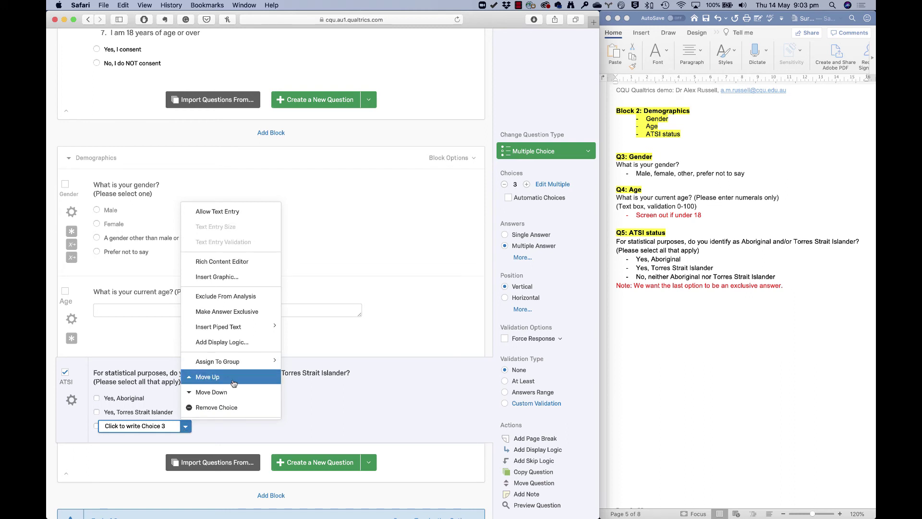
left_click(230, 312)
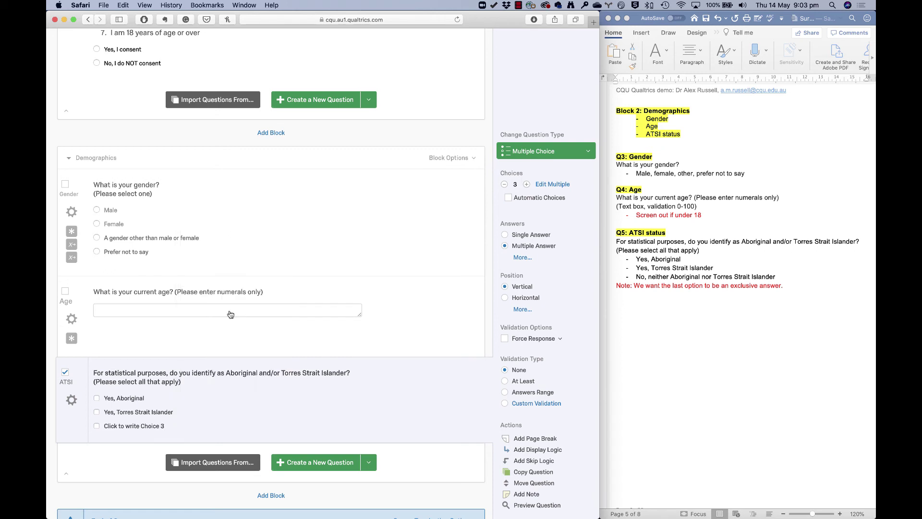
Replace the third ATSI choice's placeholder text with "No, neither Aboriginal nor Torres Strait Islander".
left_click(143, 427)
key("super+a")
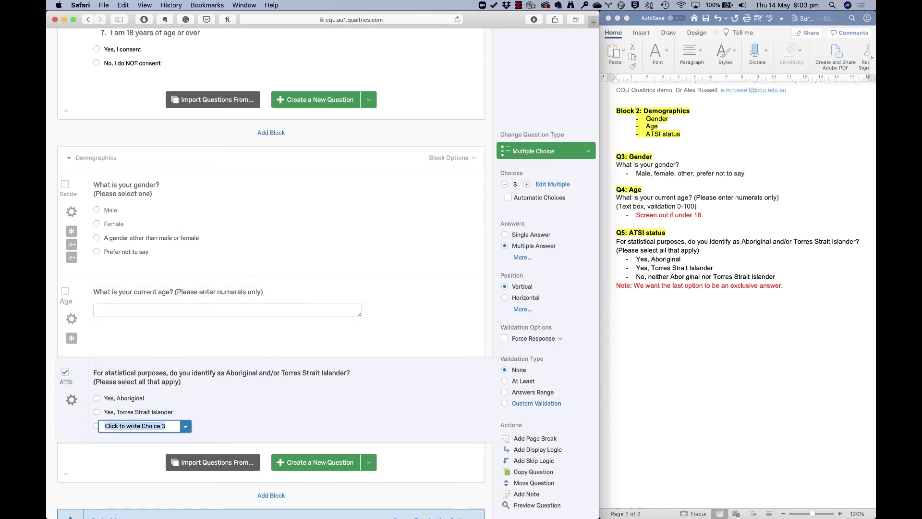
type("No, ")
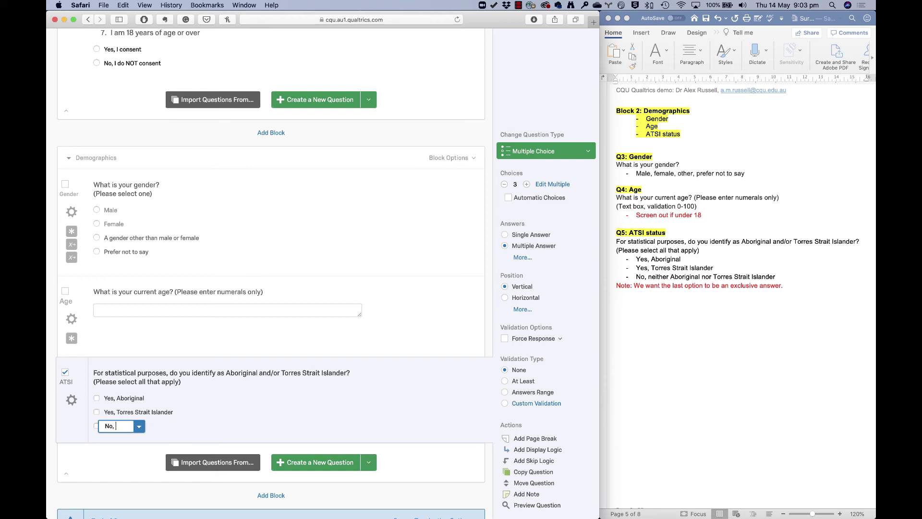
type("neither A")
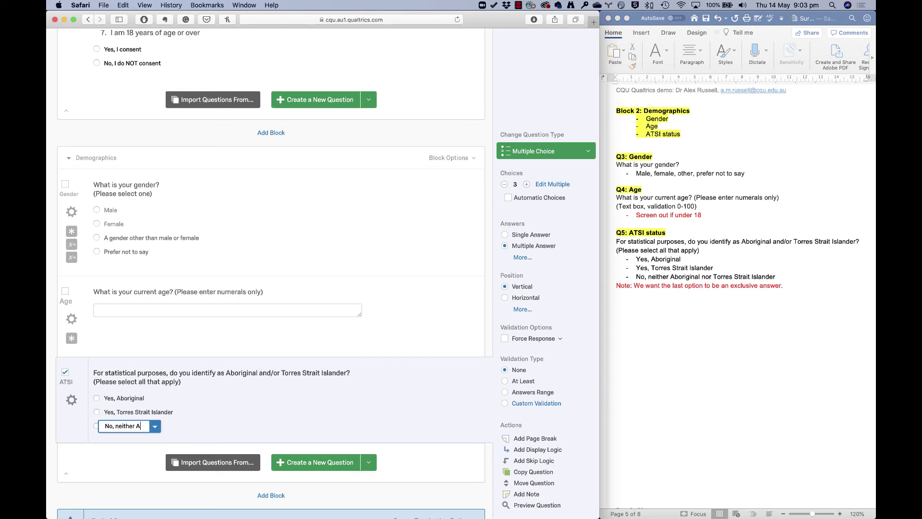
type("boriginal nor")
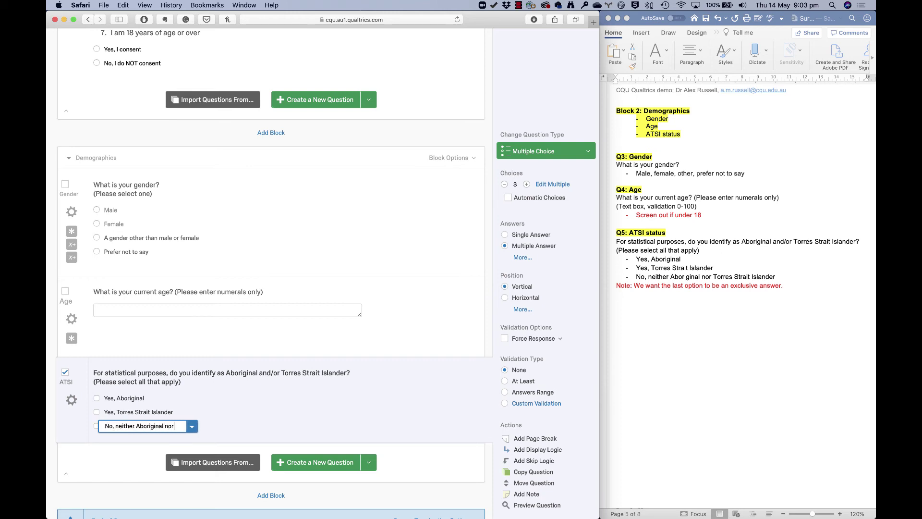
type(" Torres Str")
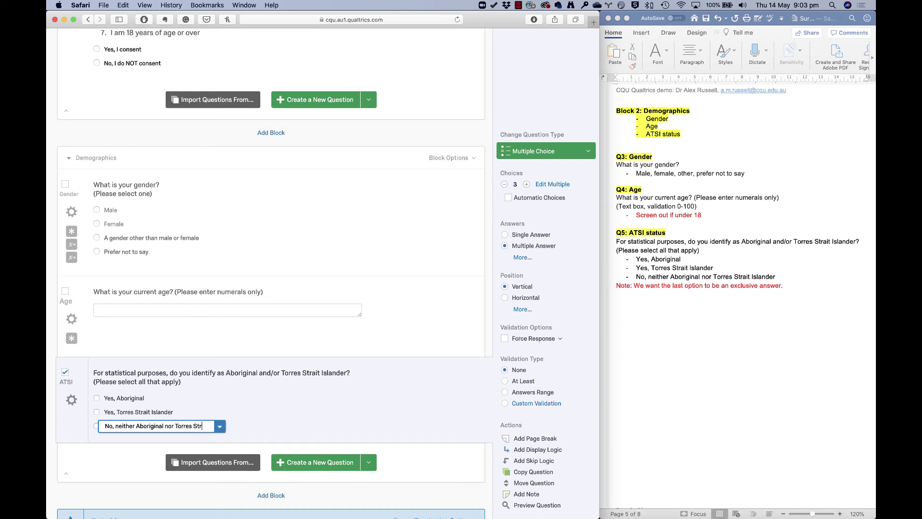
type("ait Islander")
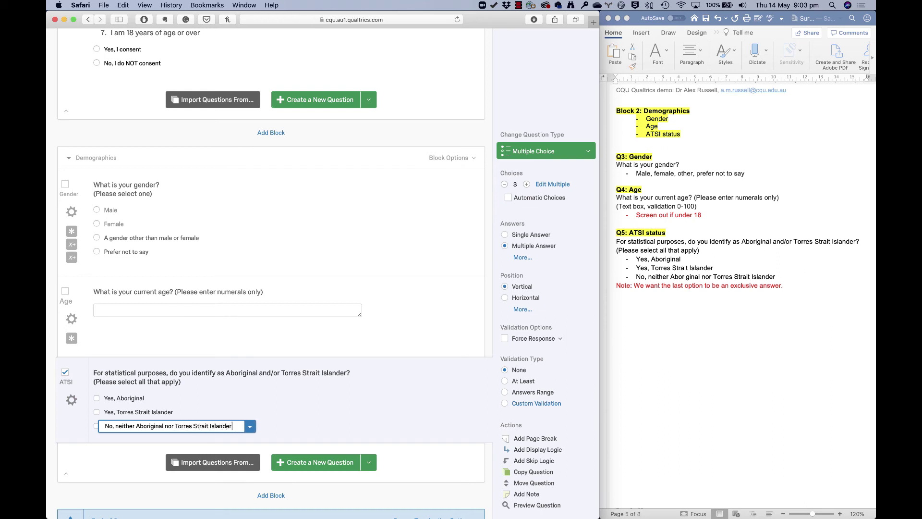
Finish editing the third ATSI choice and turn on Force Response for the ATSI question.
left_click(104, 430)
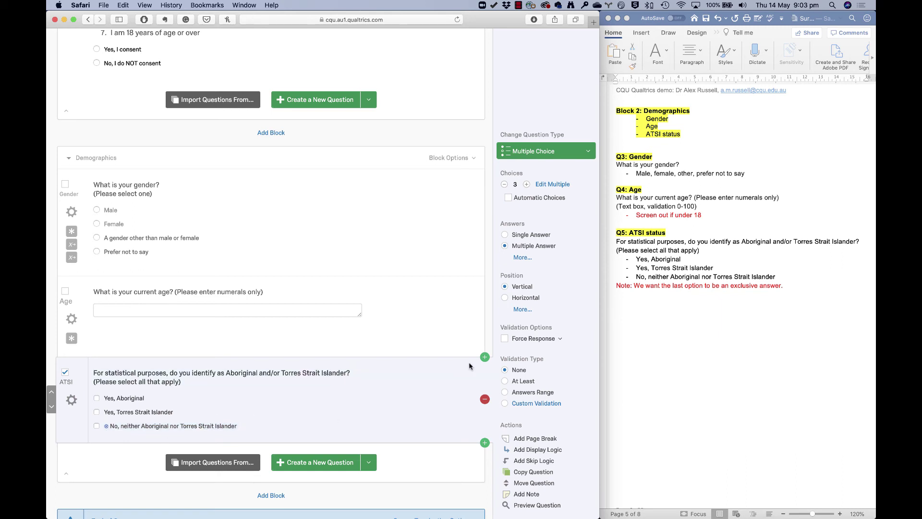
left_click(505, 339)
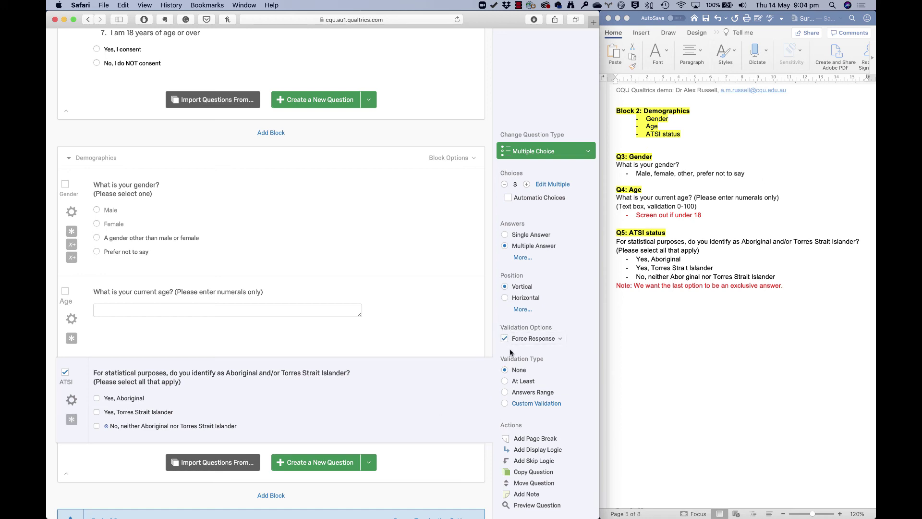
Preview the ATSI question and test selecting both Yes choices against the exclusive No choice, then close the preview.
left_click(521, 506)
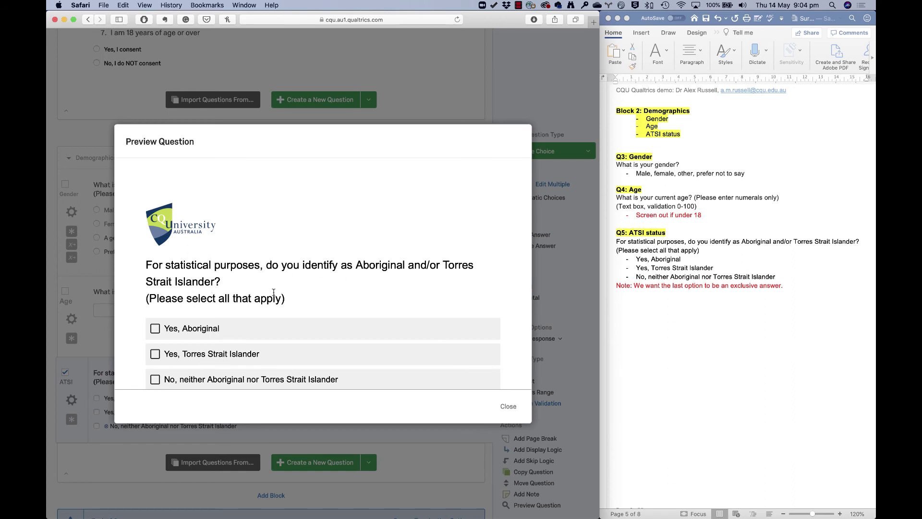
scroll(274, 294, "down", 2)
left_click(154, 282)
left_click(156, 308)
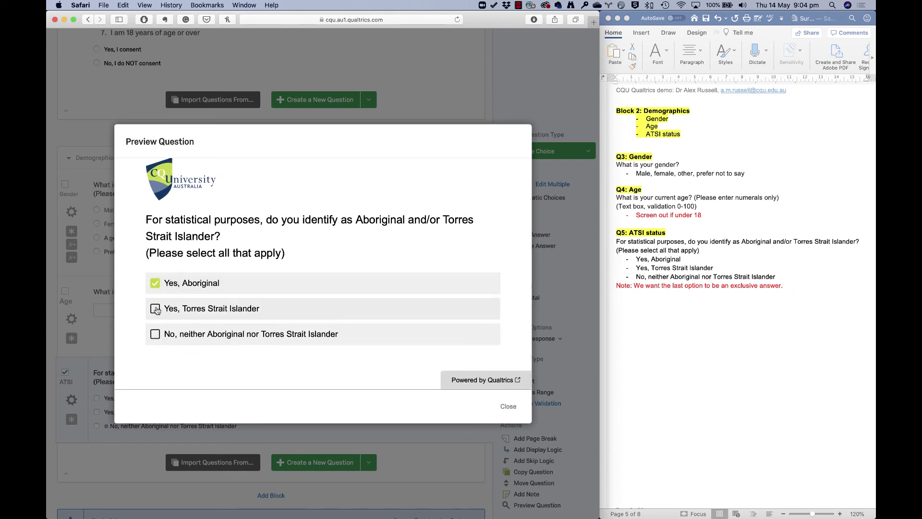
left_click(155, 309)
left_click(155, 283)
left_click(156, 309)
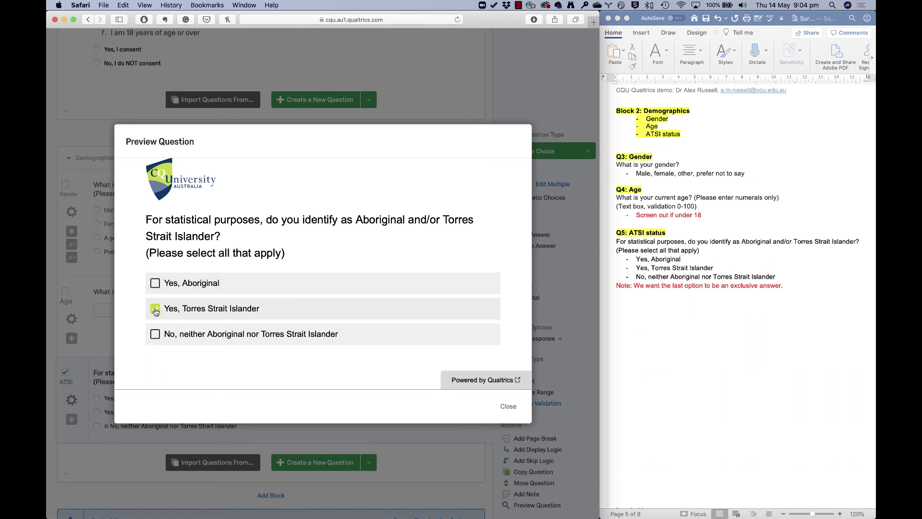
left_click(155, 334)
left_click(155, 283)
left_click(155, 309)
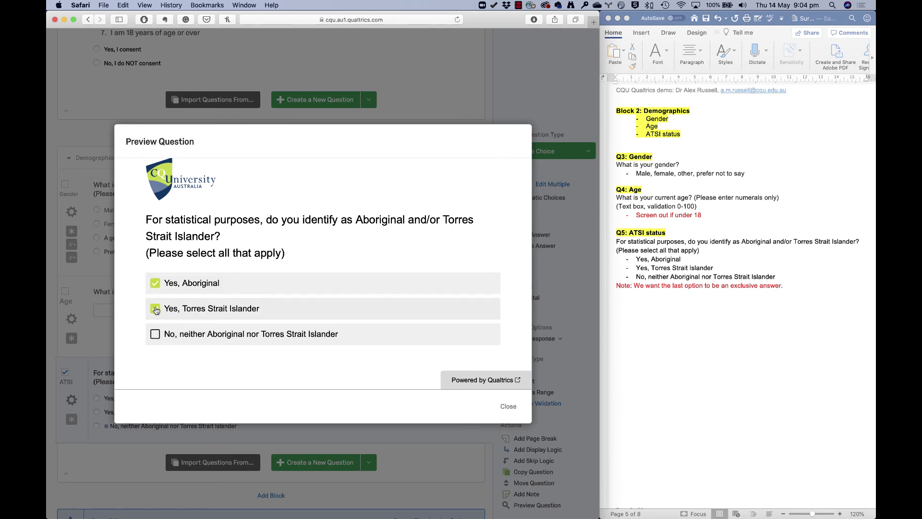
left_click(156, 334)
left_click(508, 406)
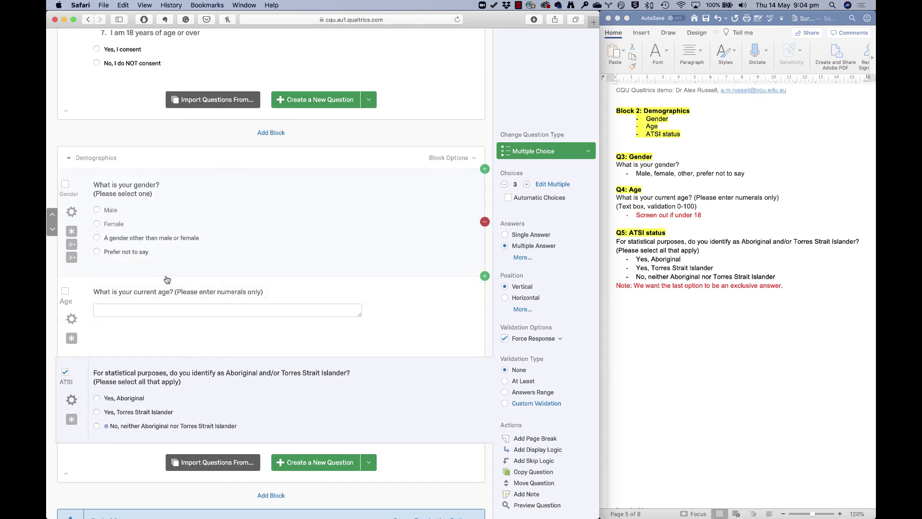
Review the recode values and variable naming of the gender question's choices without changing them.
left_click(74, 214)
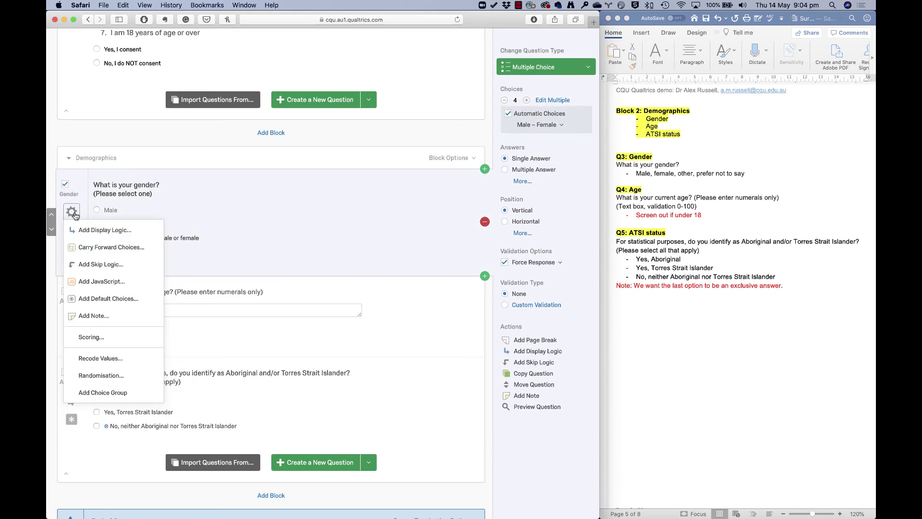
left_click(124, 364)
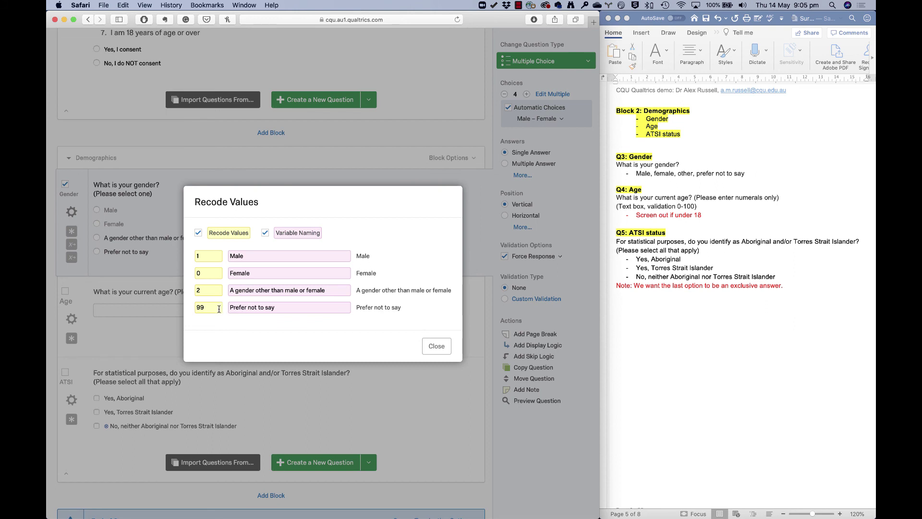
double_click(201, 308)
left_click(214, 255)
key("Tab")
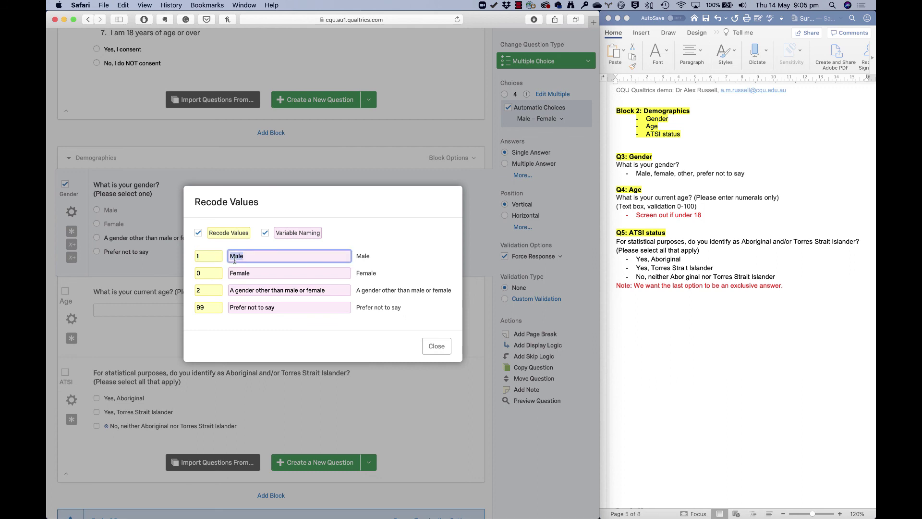
left_click(262, 260)
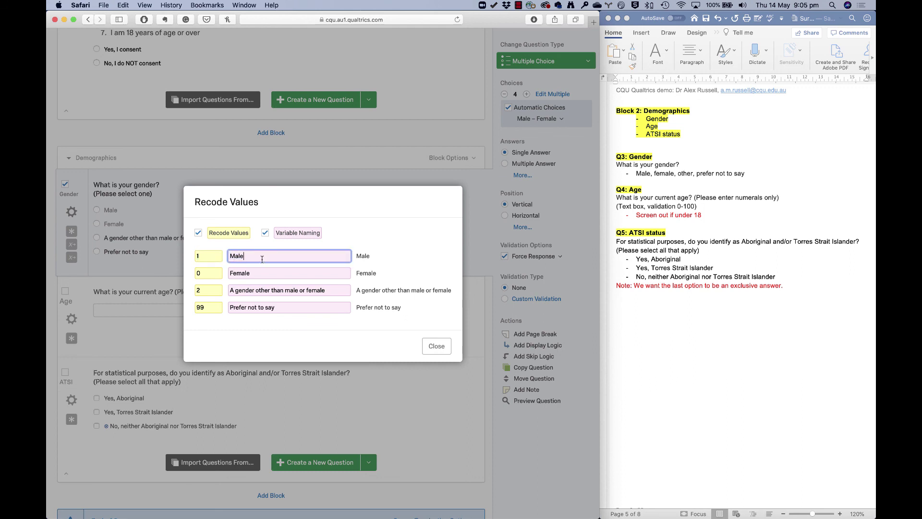
left_click(436, 346)
Check the age question's number validation limits and maximum decimals, then return to the ATSI question.
left_click(362, 336)
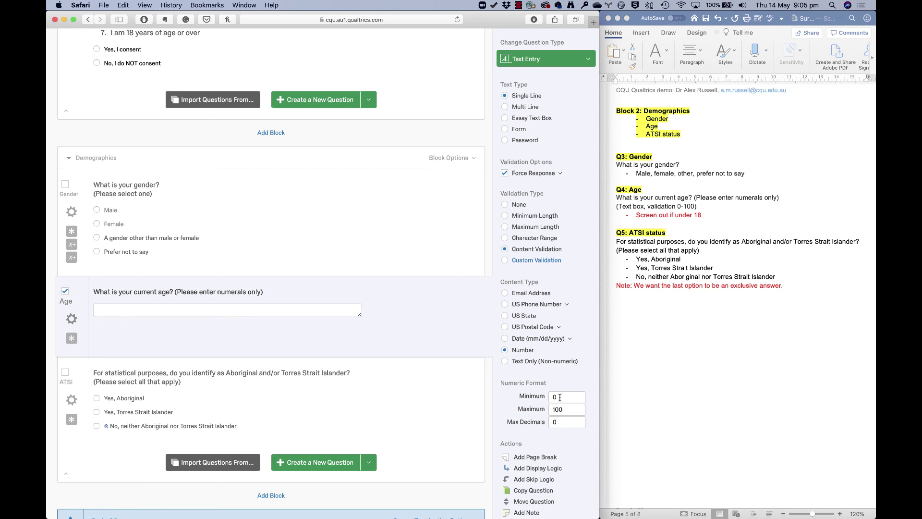
left_click(564, 423)
left_click(391, 412)
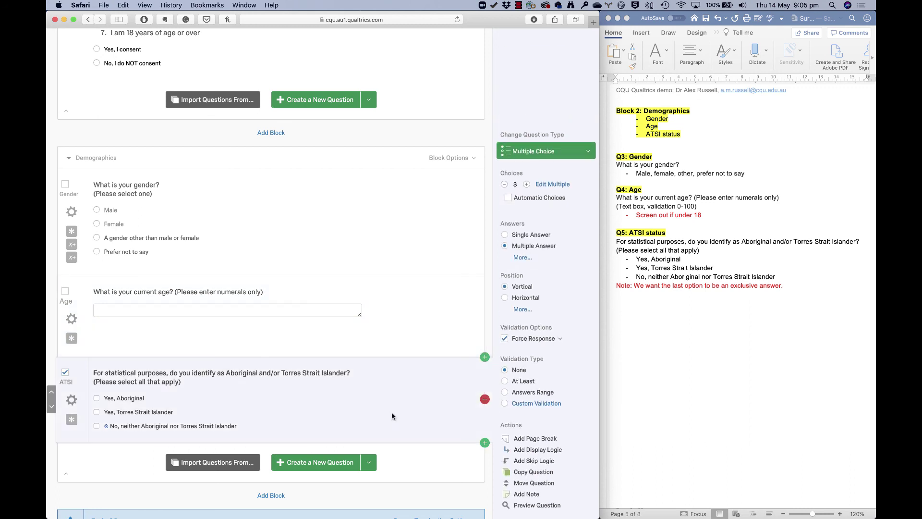